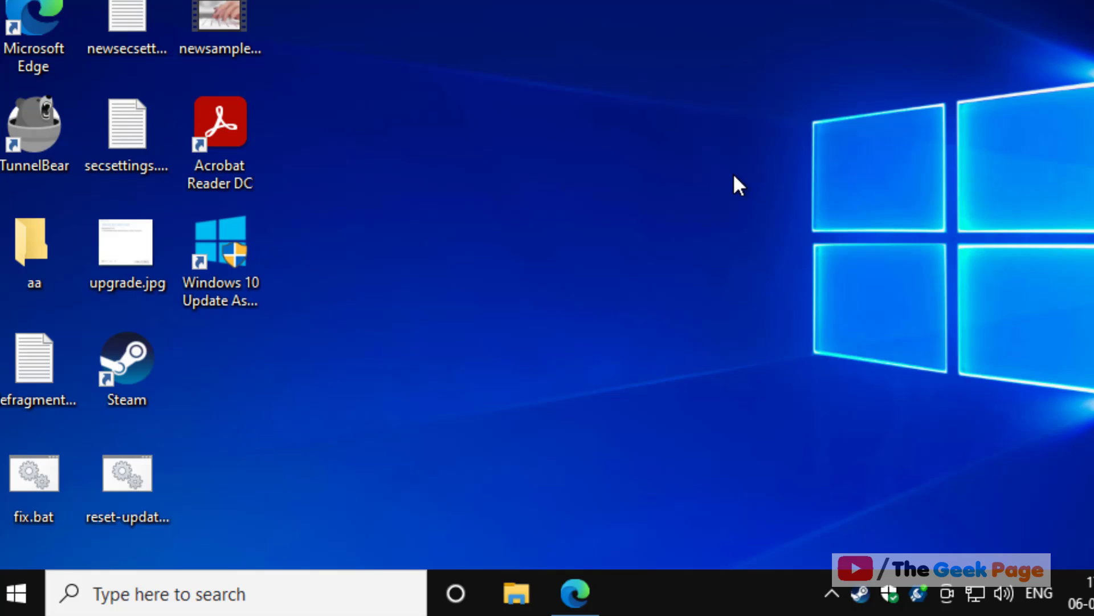
# Step: Open File Explorer and browse to C:\Program Files (x86)
pyautogui.rightClick(28, 590)
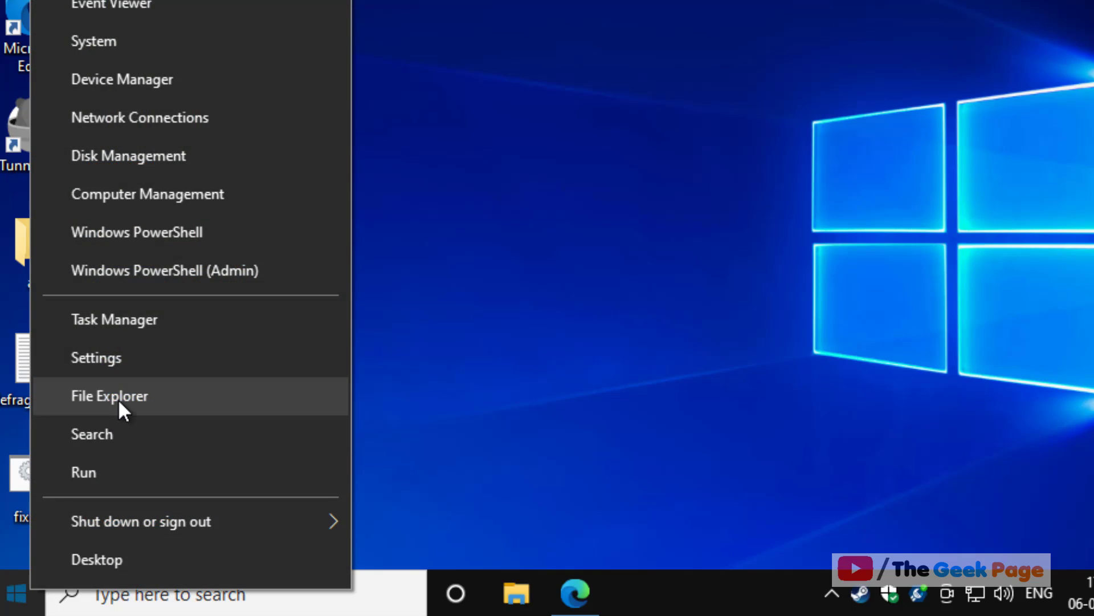
pyautogui.click(138, 398)
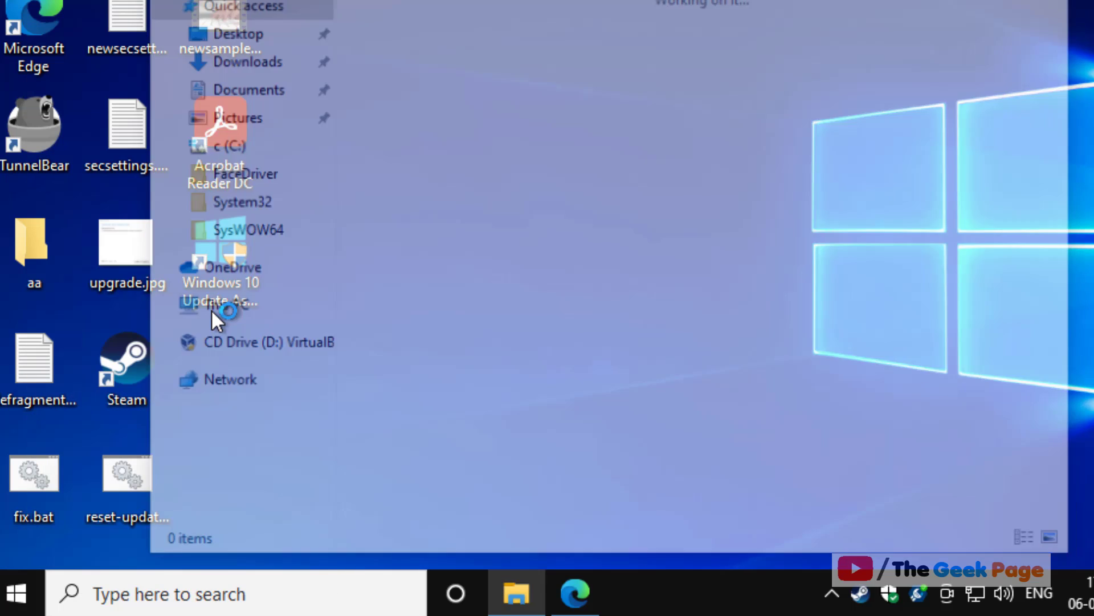
pyautogui.click(238, 318)
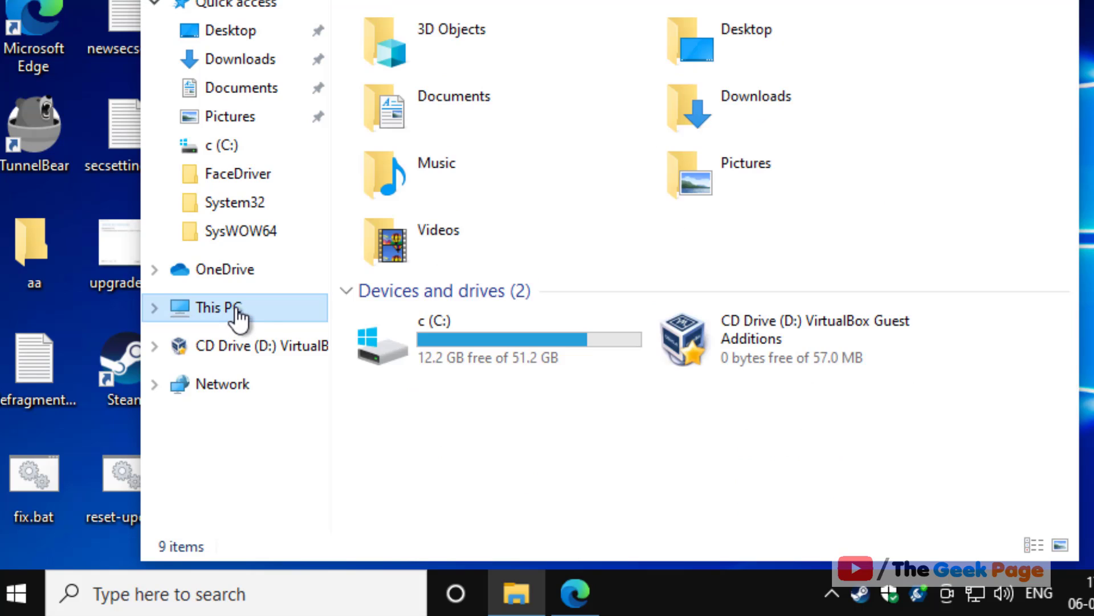
pyautogui.doubleClick(449, 344)
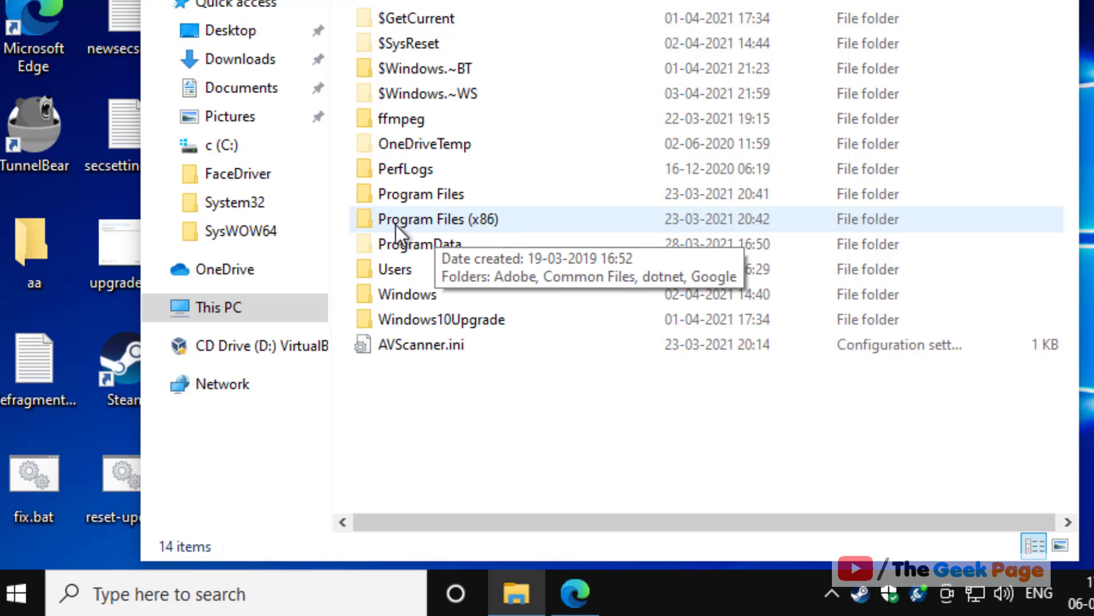
pyautogui.doubleClick(483, 224)
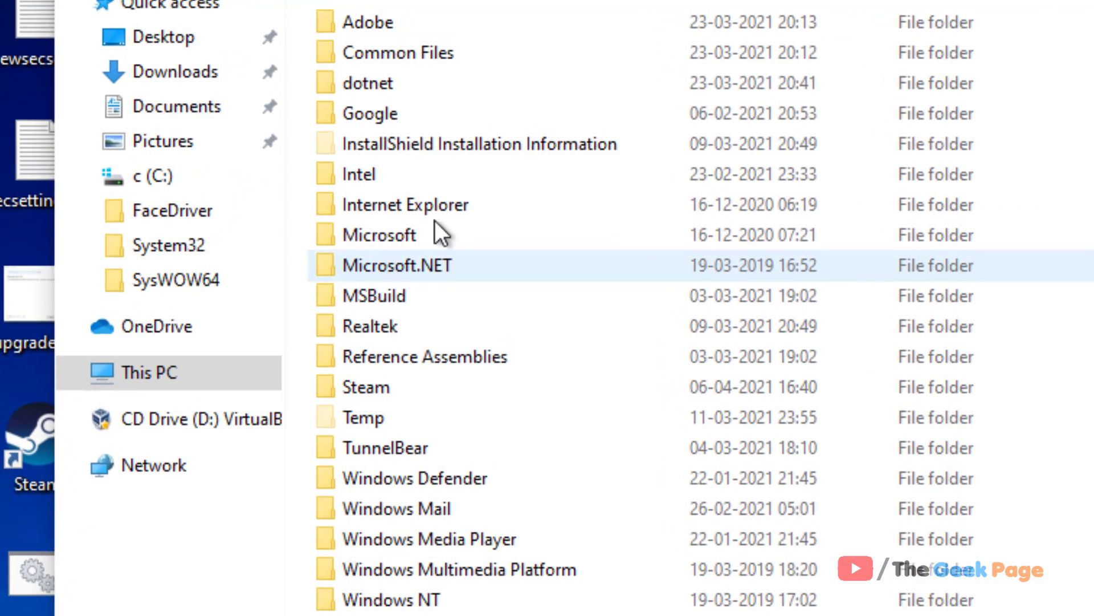
# Step: Open the Steam folder and jump to SteamUI.dll by typing 'steamui'
pyautogui.press('s')
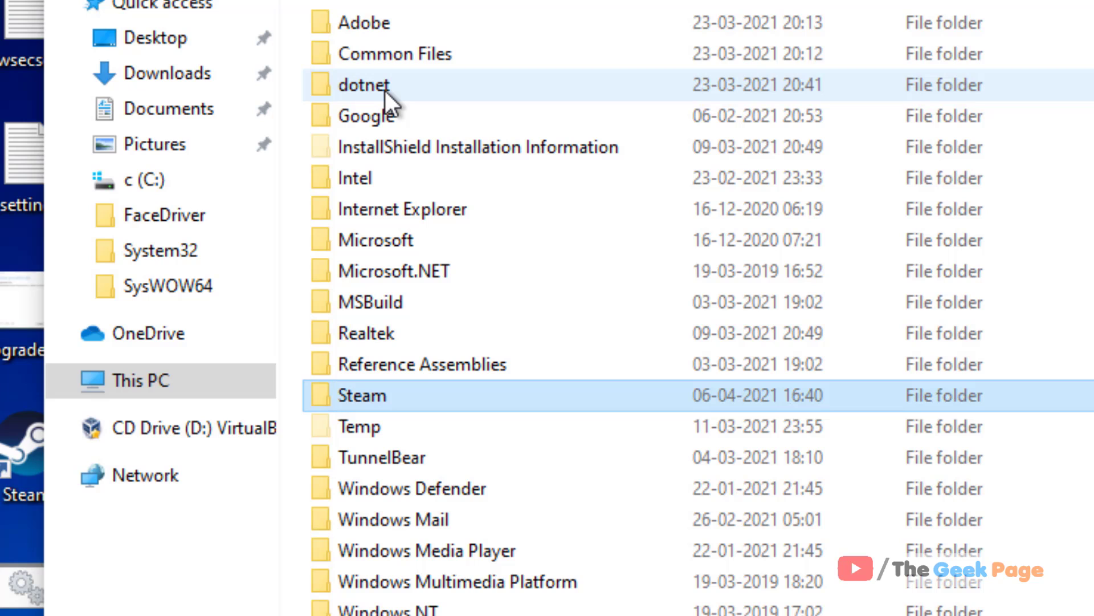
pyautogui.doubleClick(398, 392)
pyautogui.scroll(-4, 408, 384)
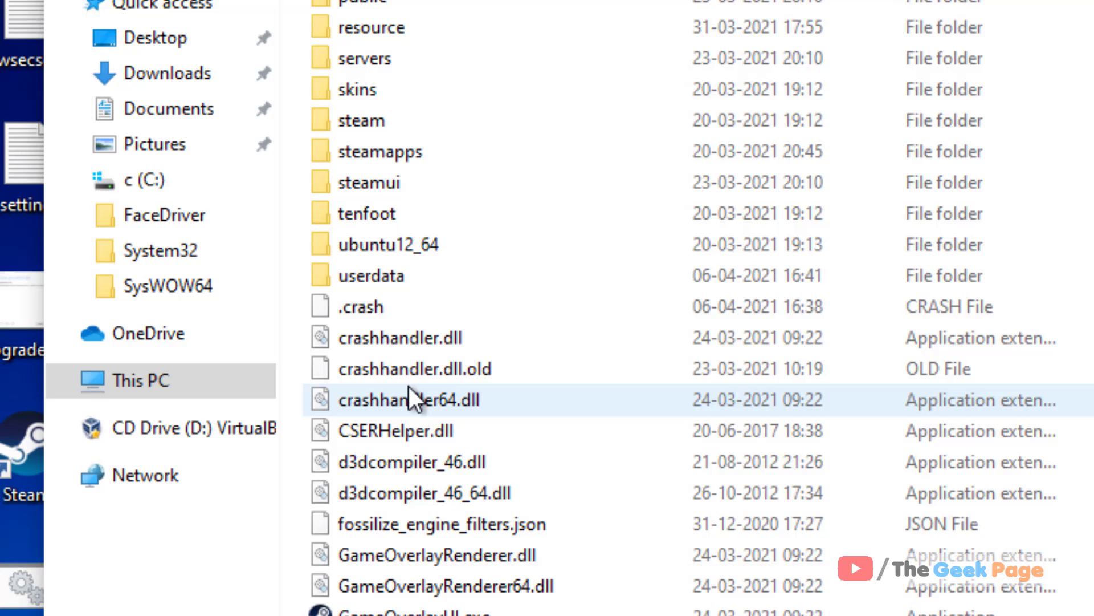
pyautogui.scroll(-2, 409, 386)
pyautogui.click(409, 388)
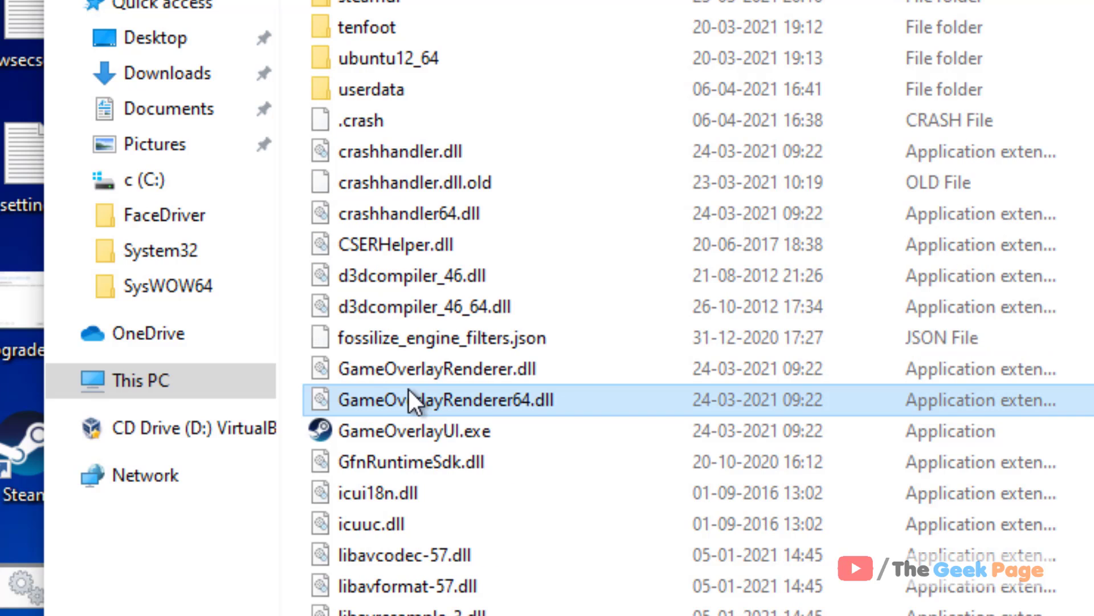
pyautogui.write('steamui')
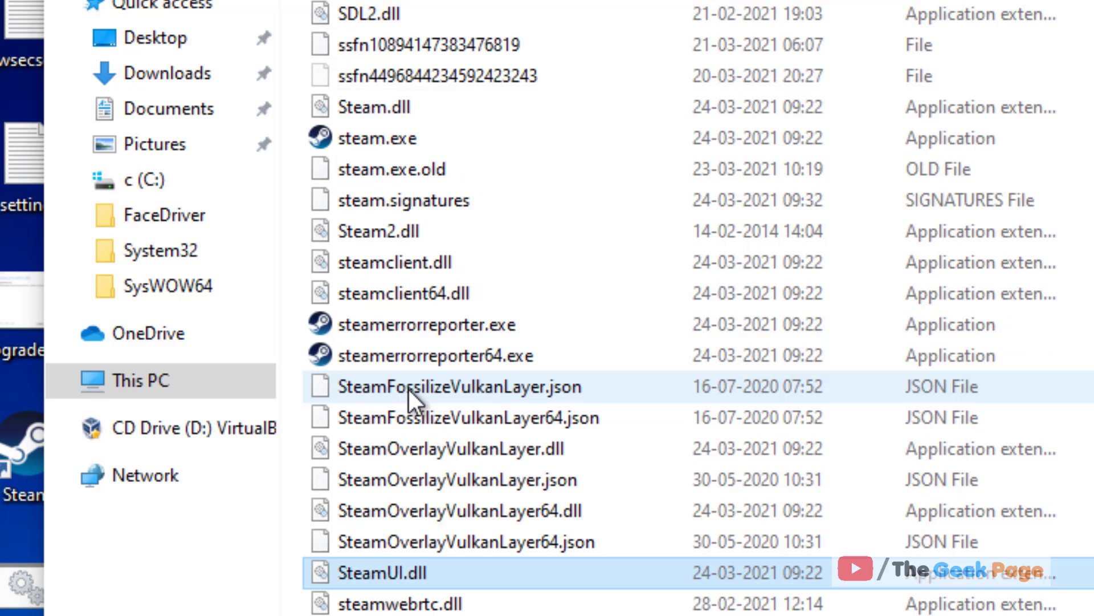
pyautogui.rightClick(433, 576)
pyautogui.click(498, 484)
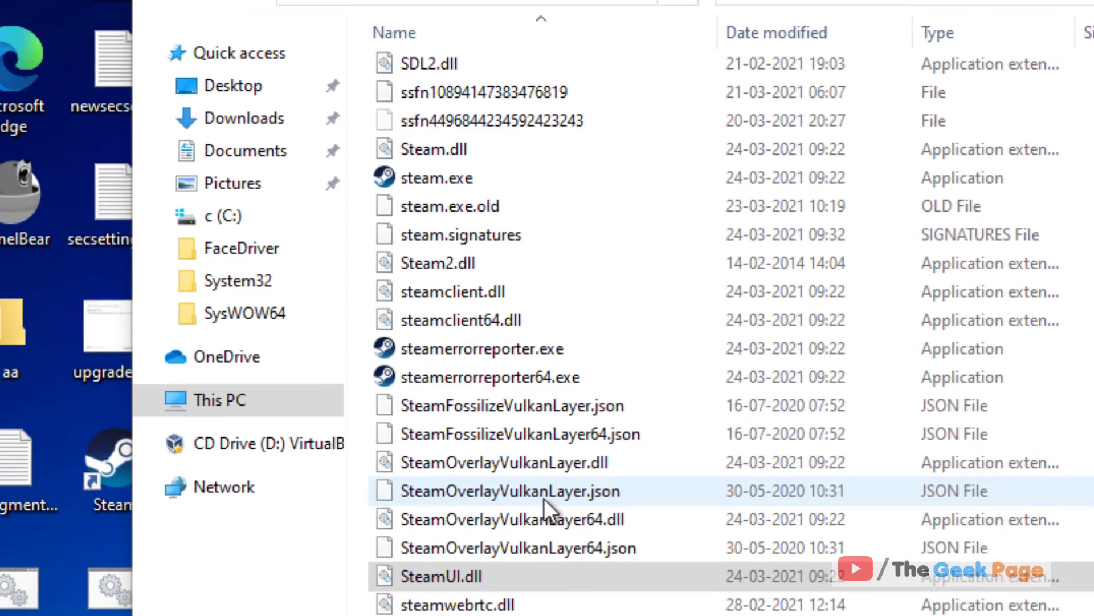
pyautogui.click(515, 199)
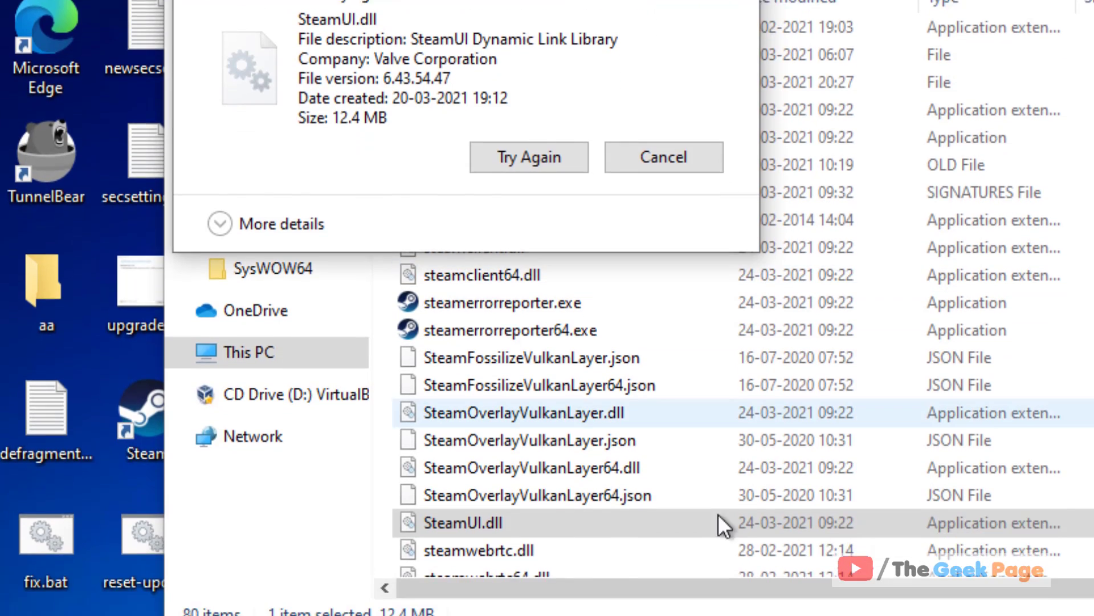
pyautogui.click(725, 577)
# Step: Open Task Manager and end the Steam (32 bit) process
pyautogui.rightClick(749, 612)
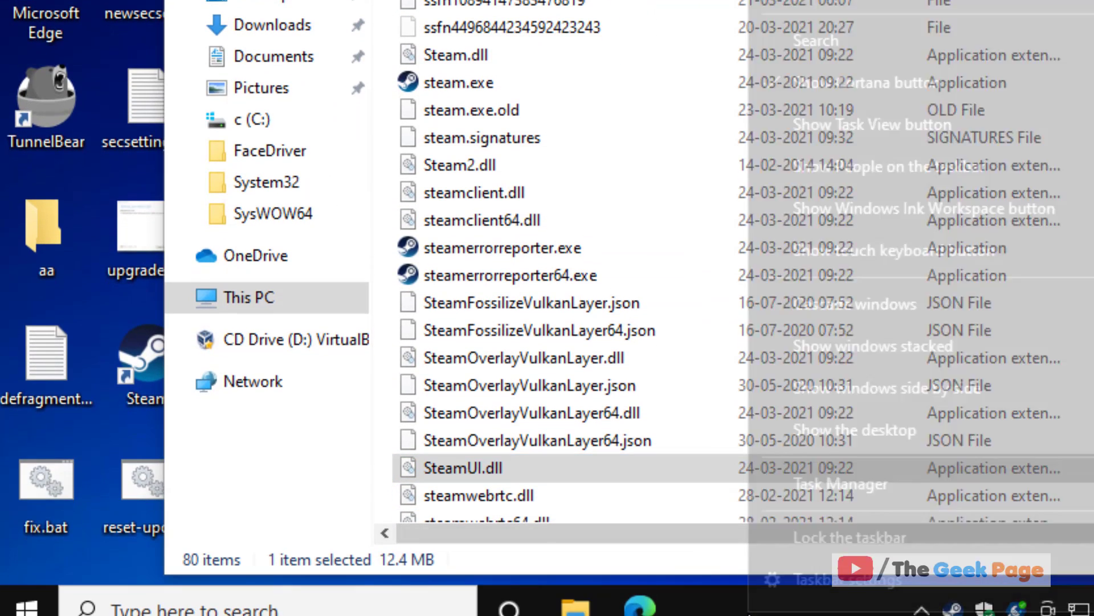
pyautogui.click(829, 488)
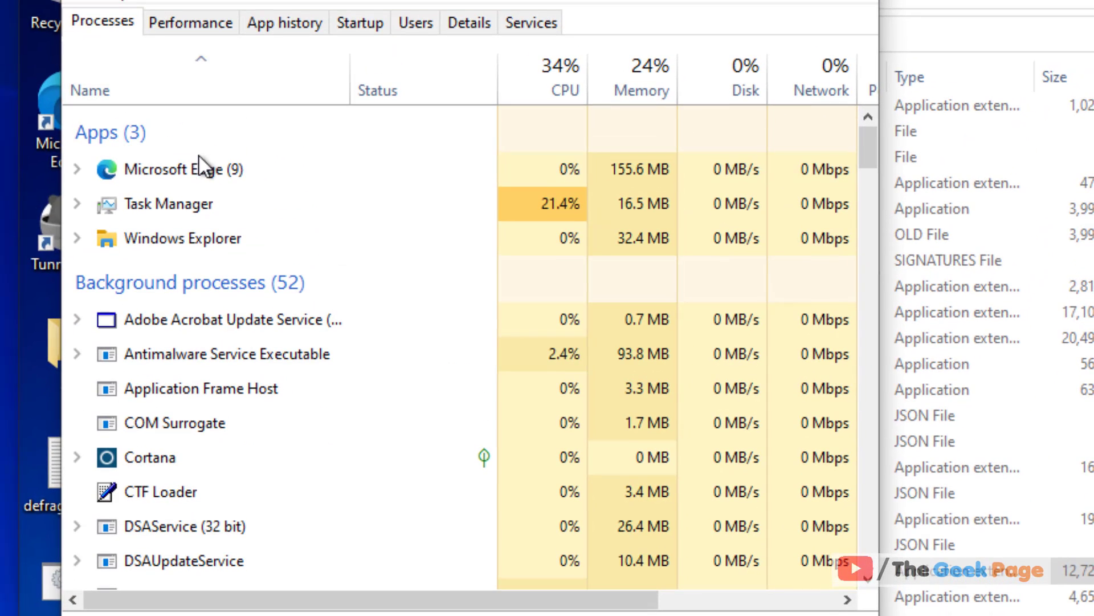
pyautogui.write('steam')
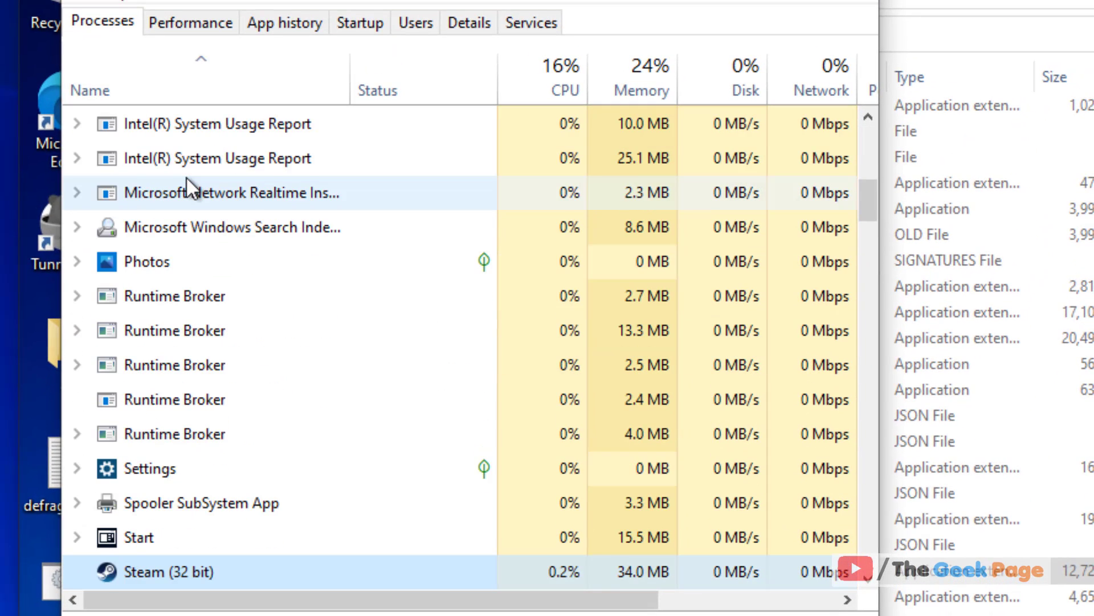
pyautogui.scroll(-1, 399, 364)
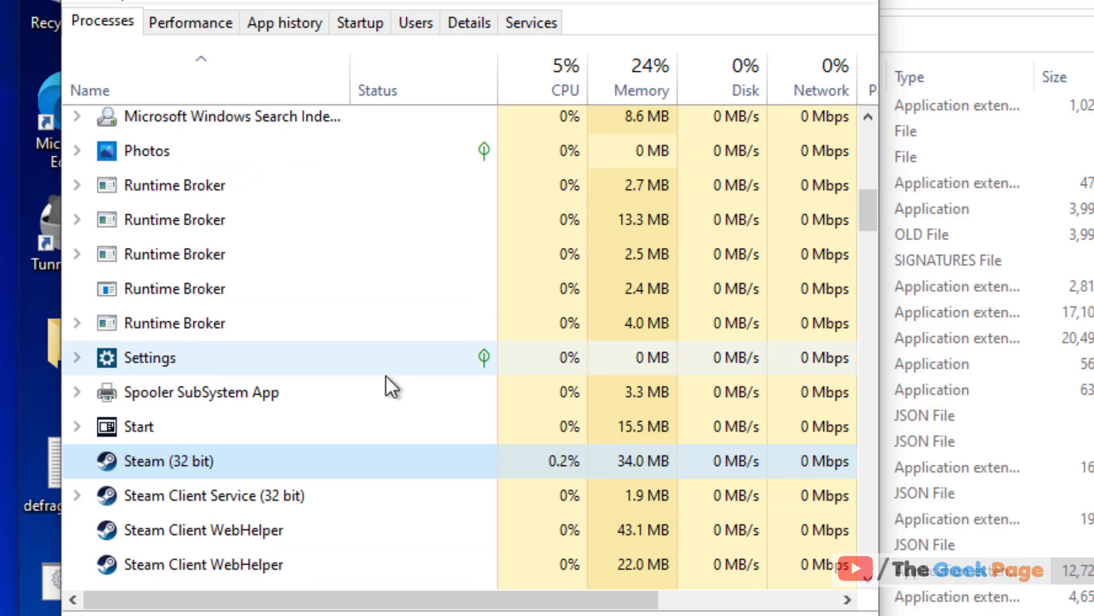
pyautogui.rightClick(203, 463)
pyautogui.click(282, 239)
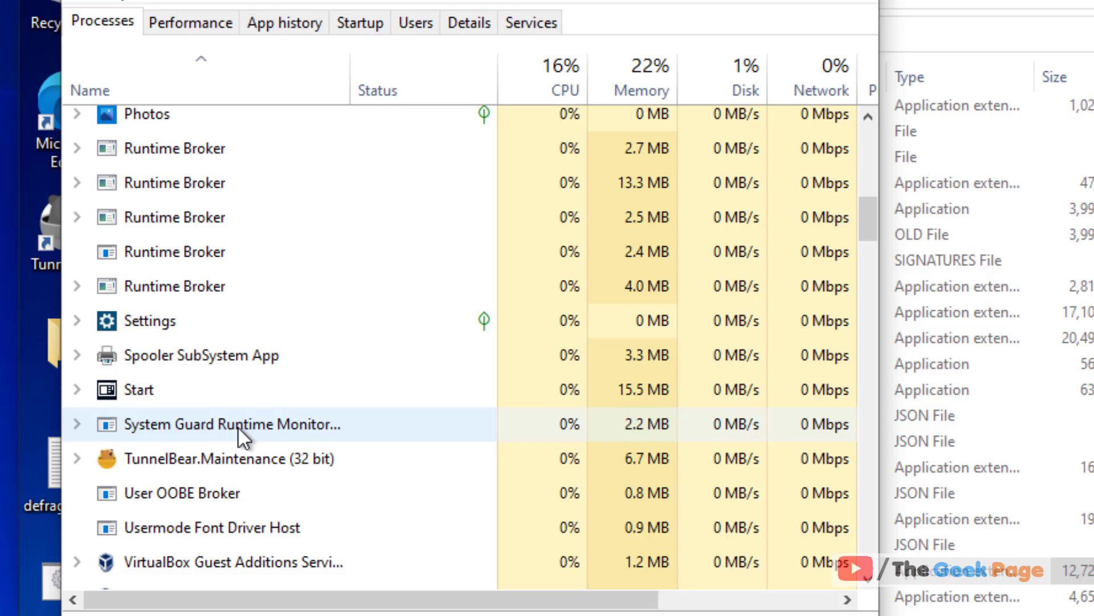
# Step: Dismiss the stray process menu and confirm no Steam processes remain
pyautogui.rightClick(238, 427)
pyautogui.click(181, 390)
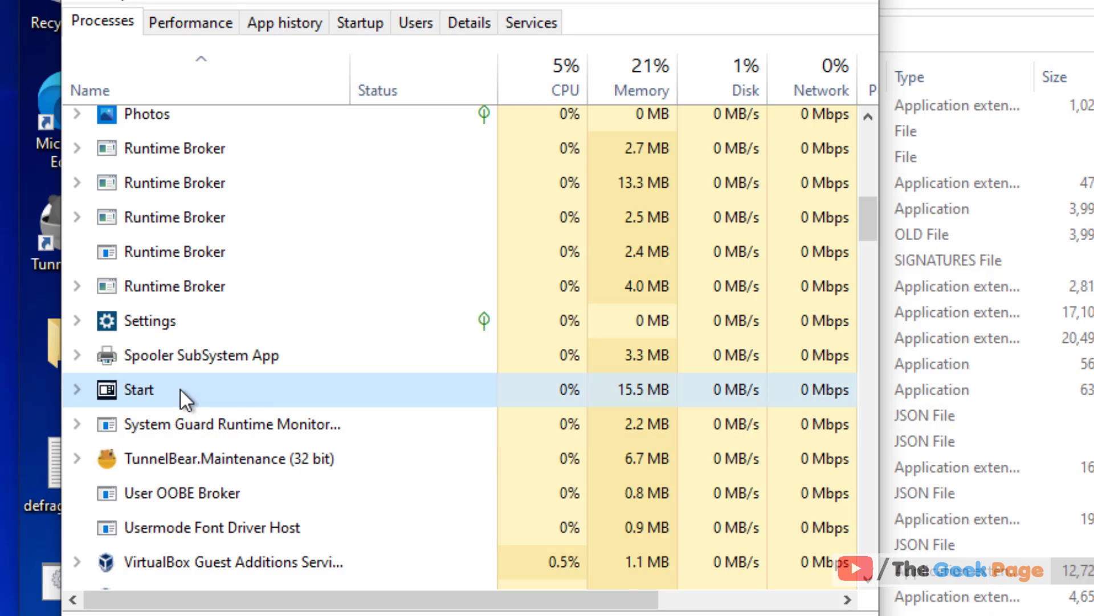
pyautogui.scroll(-2, 185, 409)
pyautogui.scroll(2, 186, 410)
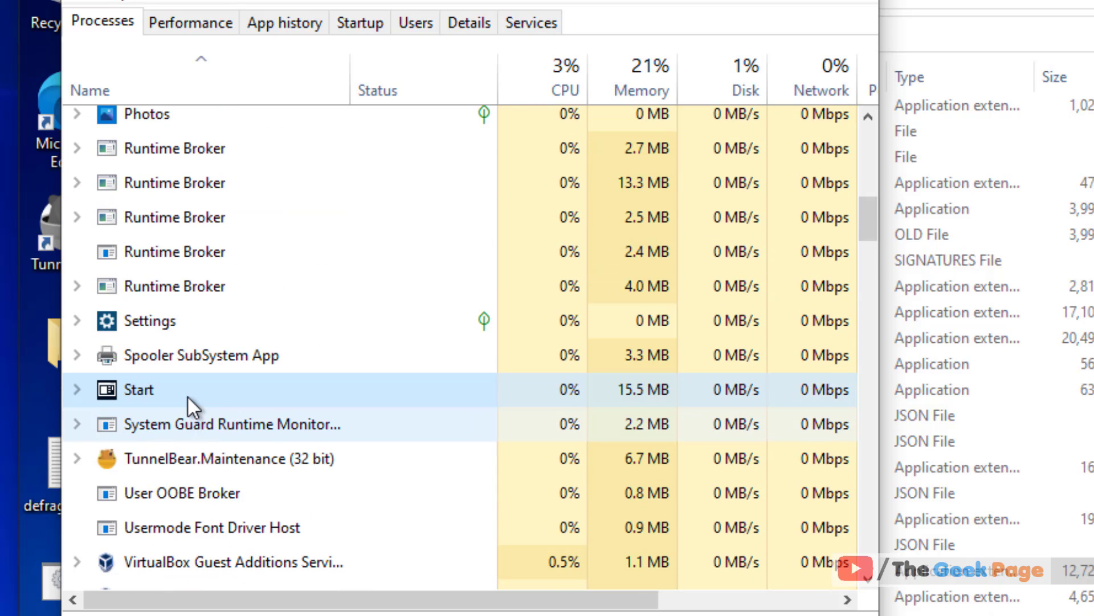
pyautogui.press('Down')
pyautogui.click(188, 396)
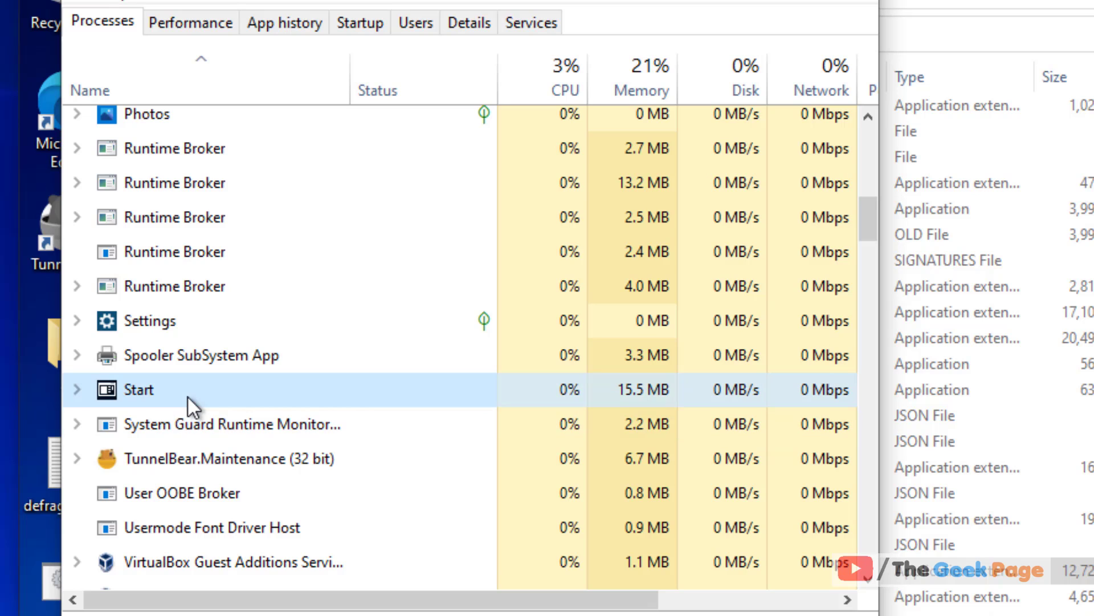
# Step: Close Task Manager, delete SteamUI.dll, and launch steam.exe to run Steam's updater
pyautogui.click(866, 2)
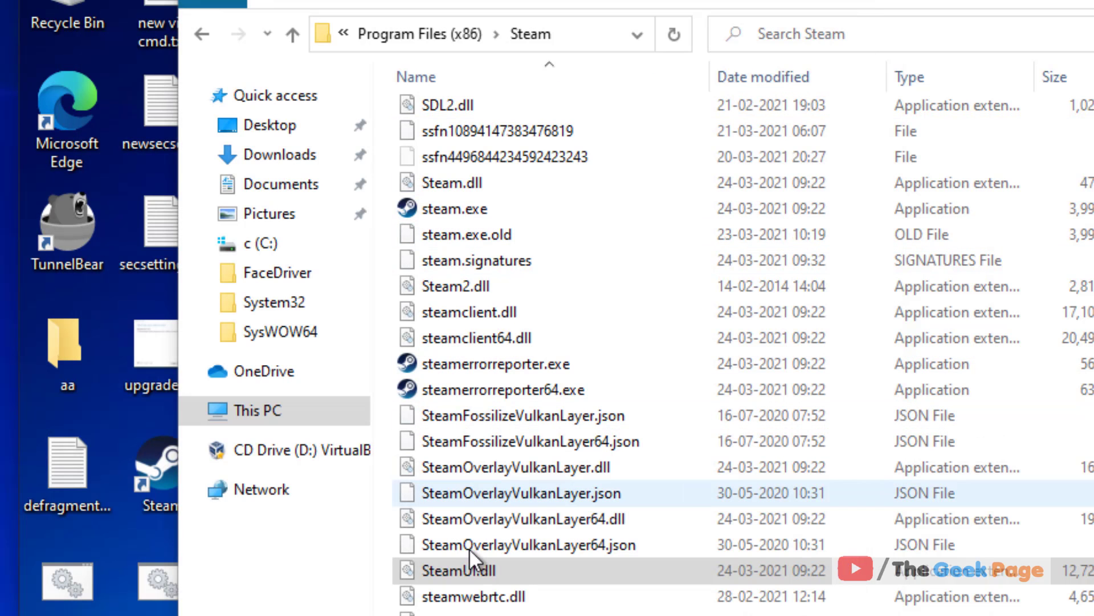
pyautogui.rightClick(463, 567)
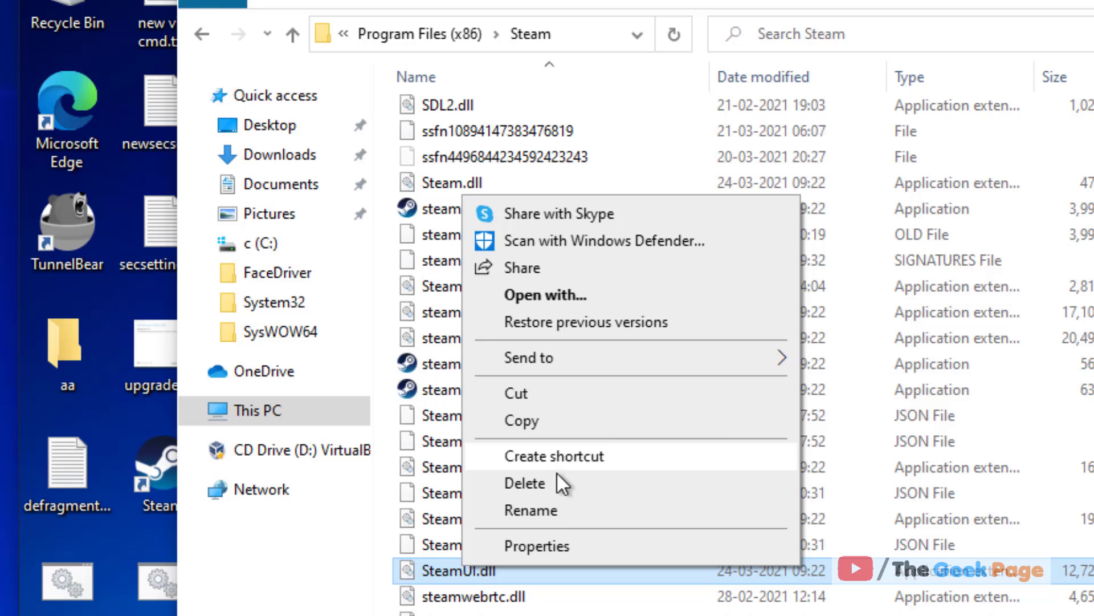
pyautogui.click(554, 482)
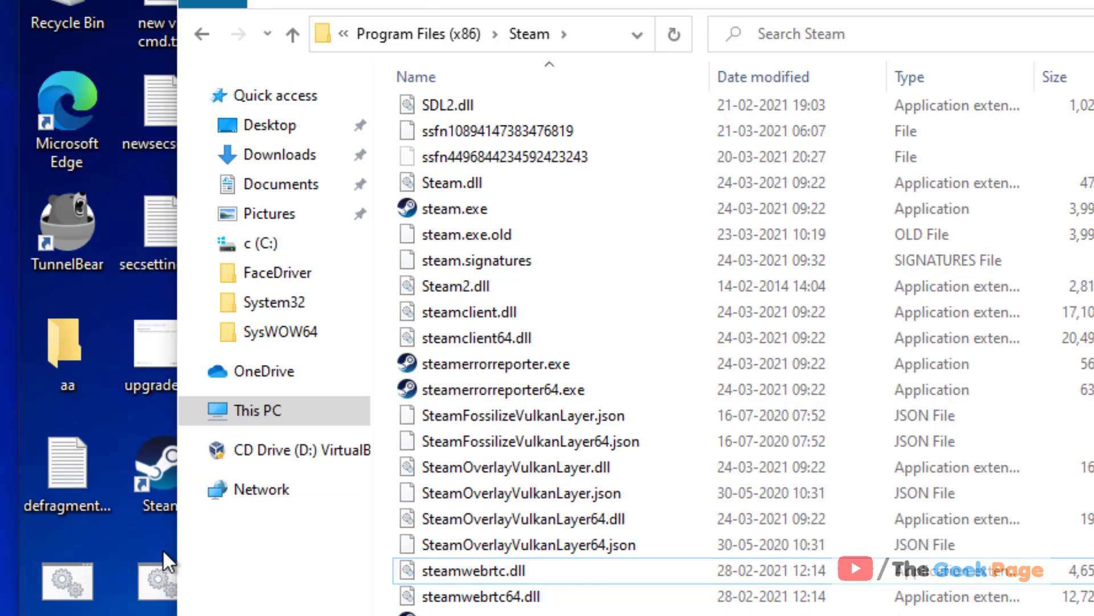
pyautogui.doubleClick(462, 215)
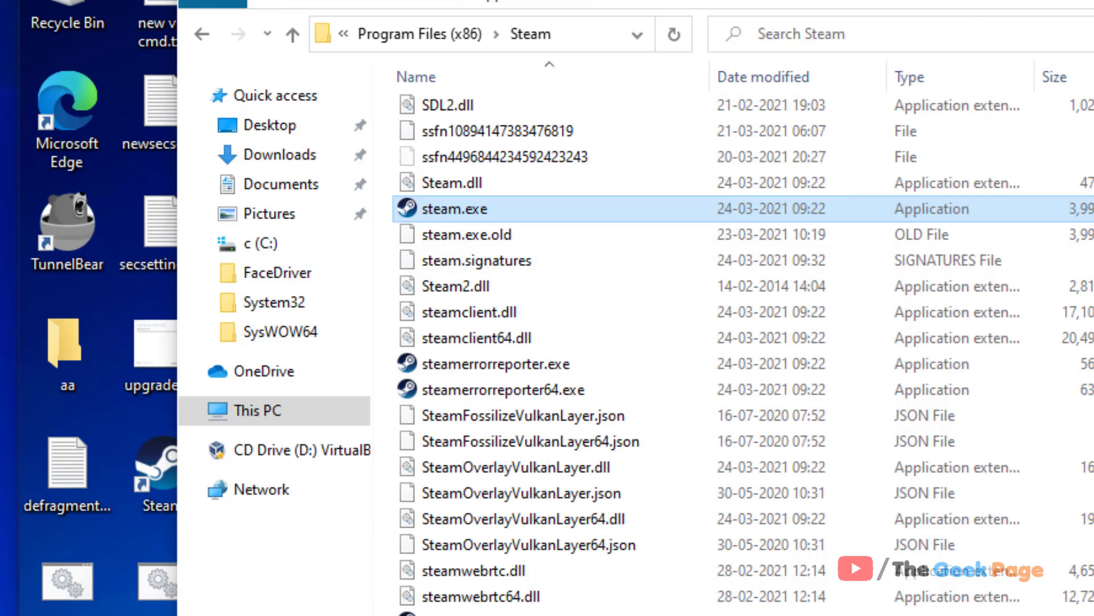
# Step: Close File Explorer and refresh the desktop icons
pyautogui.hotkey('alt', 'F4')
pyautogui.rightClick(821, 189)
pyautogui.click(862, 262)
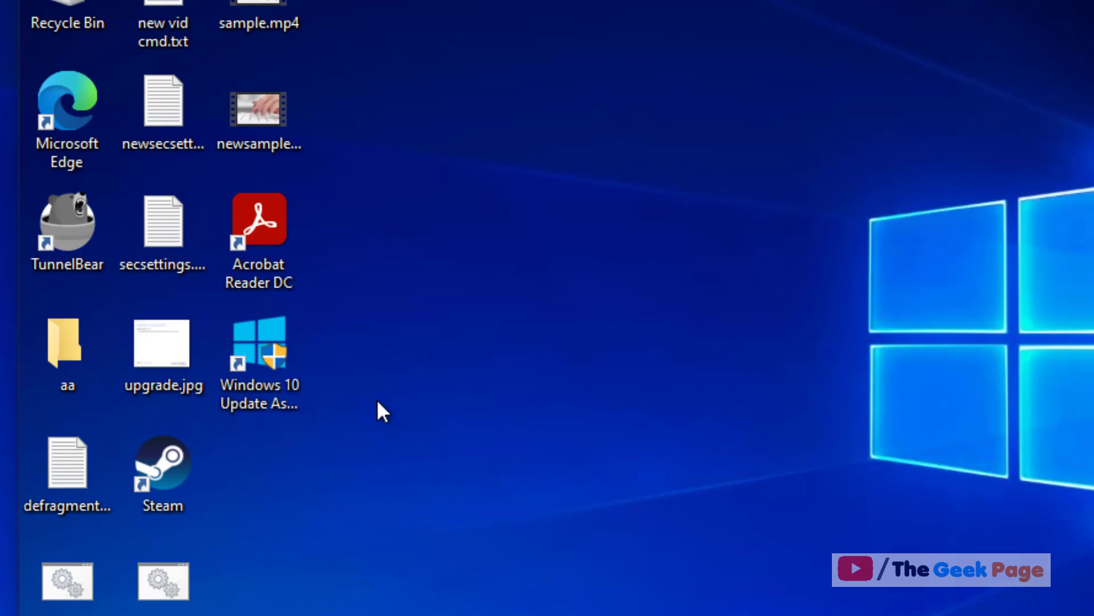
pyautogui.rightClick(195, 469)
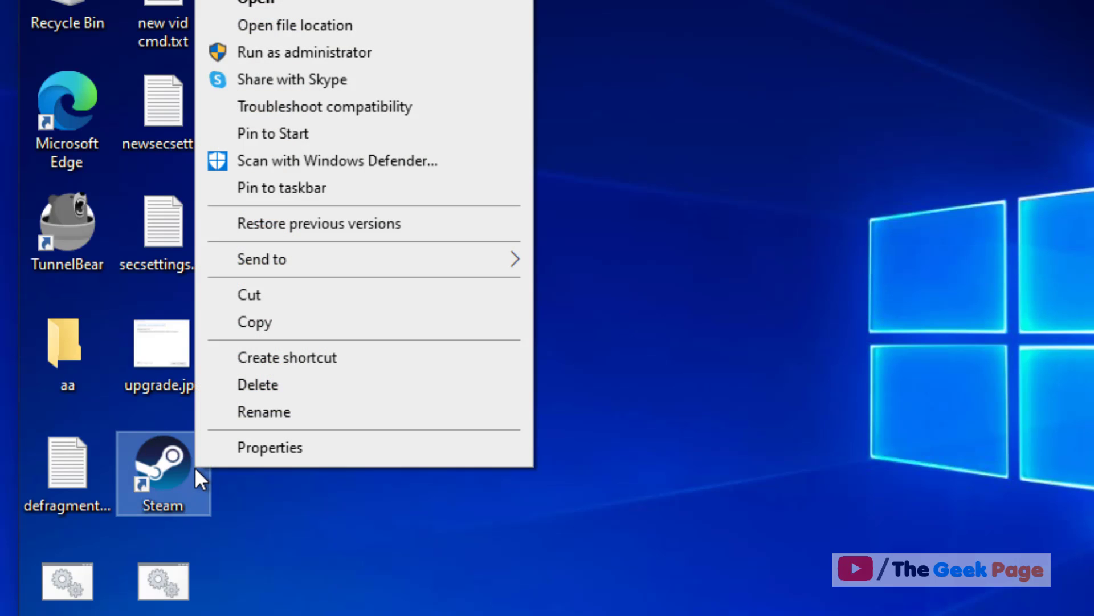
pyautogui.press('Escape')
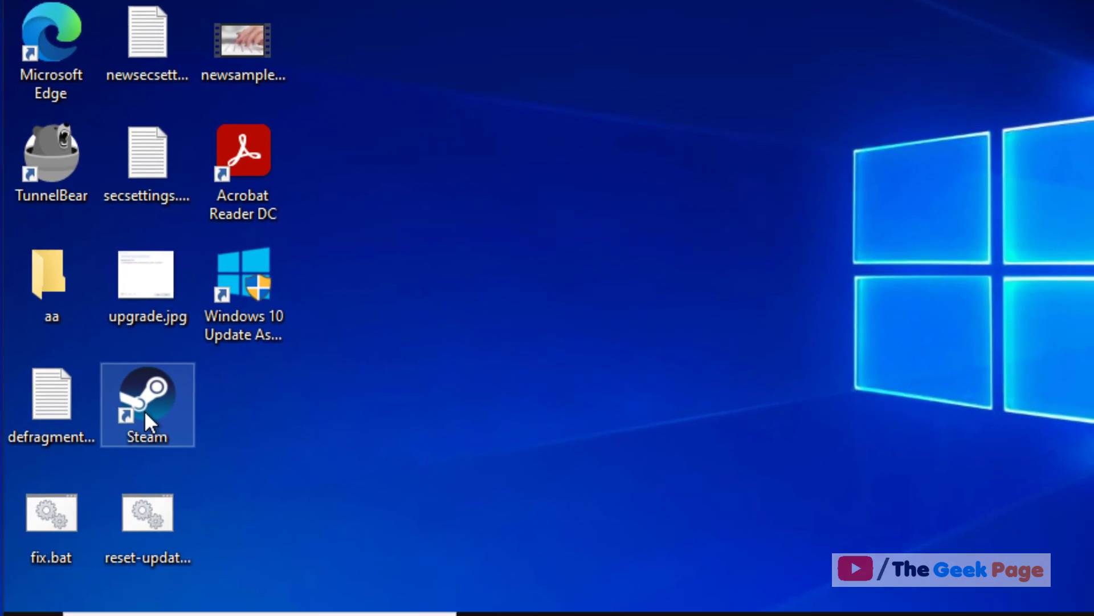
# Step: Reopen File Explorer at C:\Program Files (x86)
pyautogui.rightClick(17, 590)
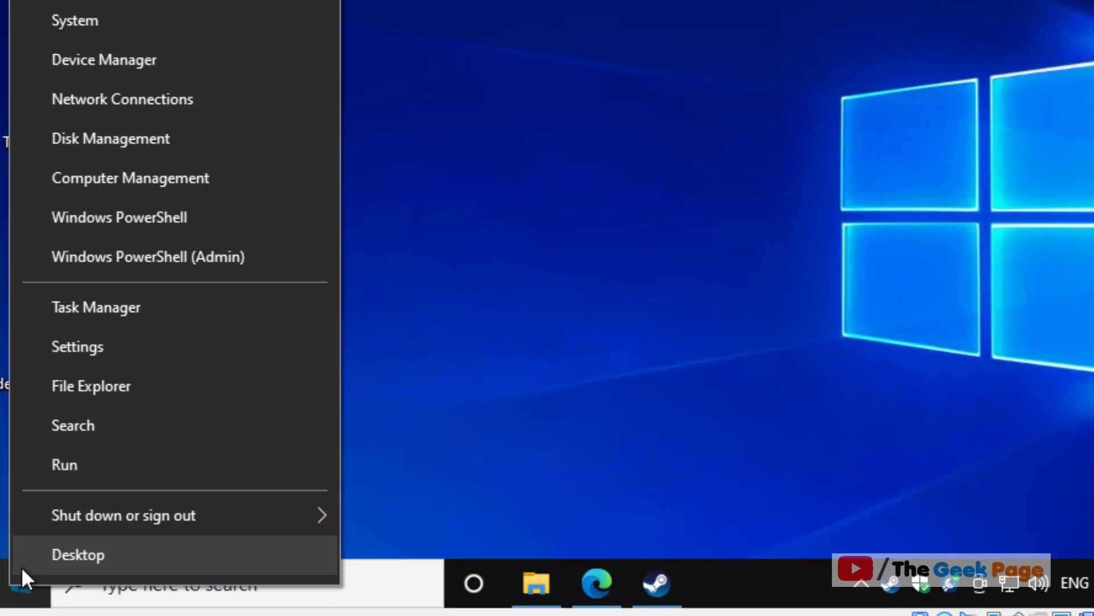
pyautogui.click(130, 387)
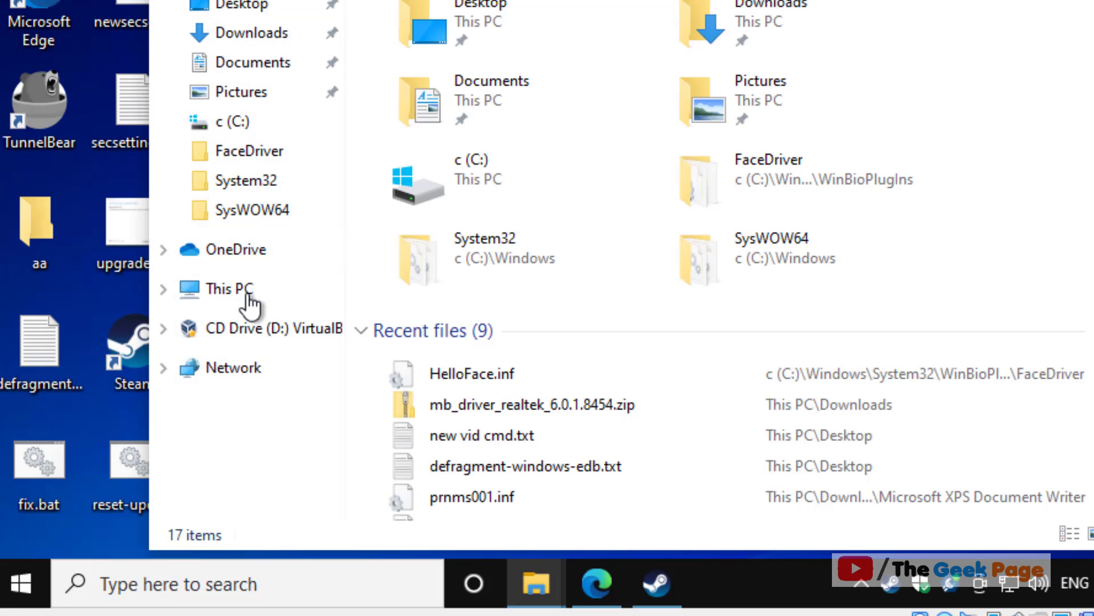
pyautogui.click(244, 291)
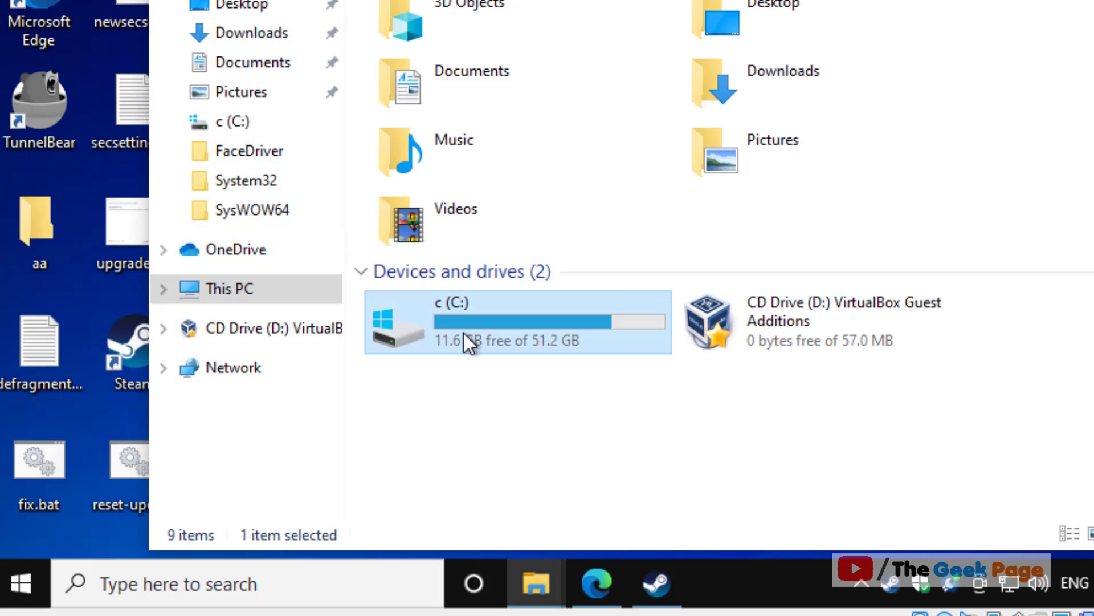
pyautogui.doubleClick(463, 333)
pyautogui.doubleClick(494, 199)
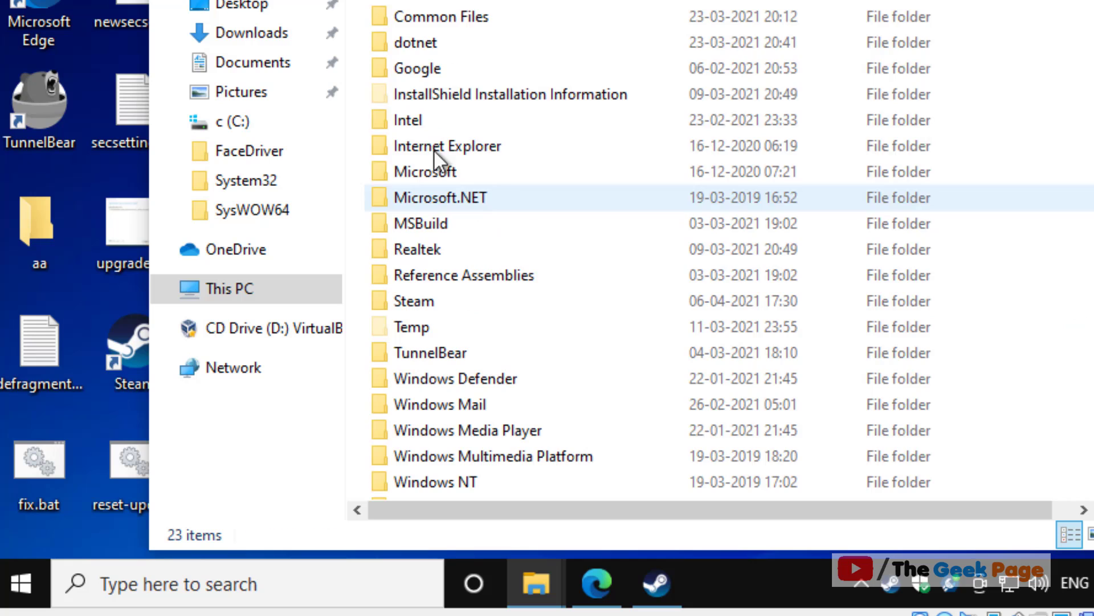
# Step: Open the Steam folder and select steam.exe
pyautogui.click(420, 140)
pyautogui.press('s')
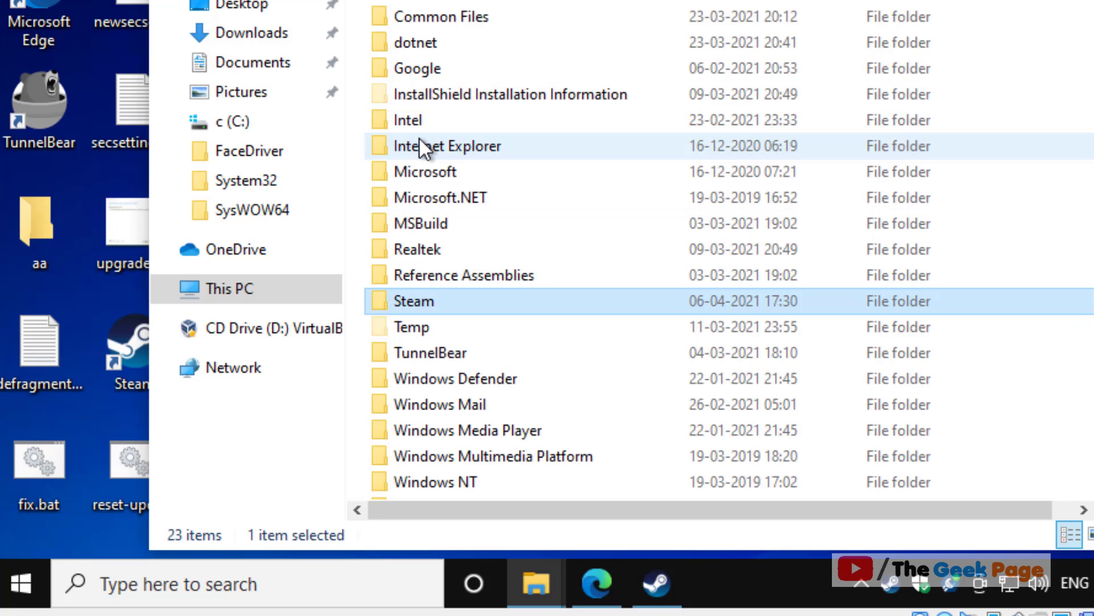
pyautogui.doubleClick(506, 301)
pyautogui.scroll(-7, 502, 294)
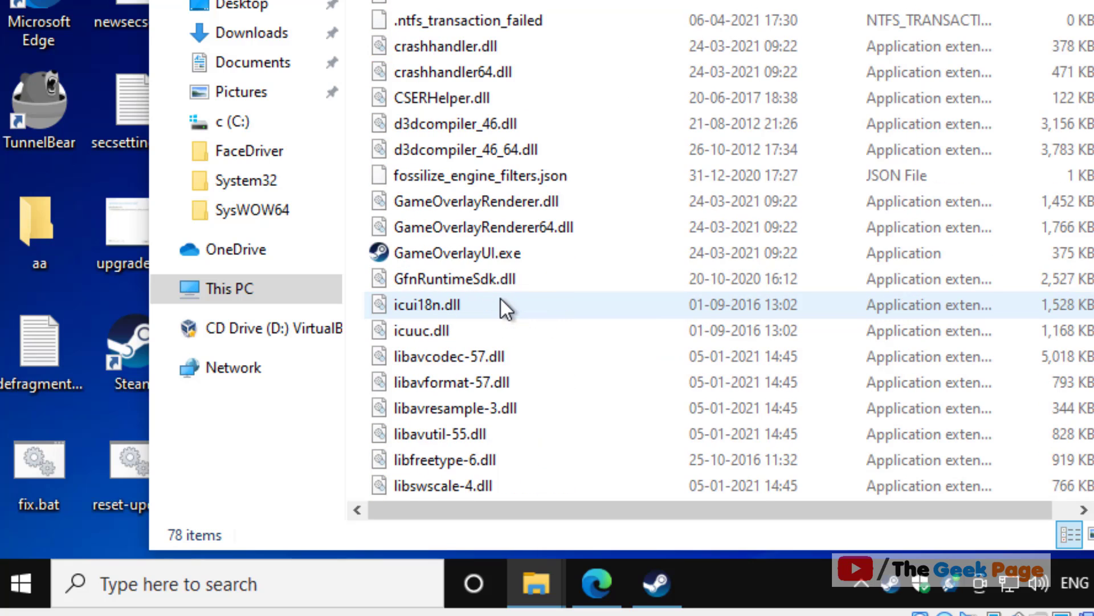
pyautogui.click(497, 259)
pyautogui.write('steam')
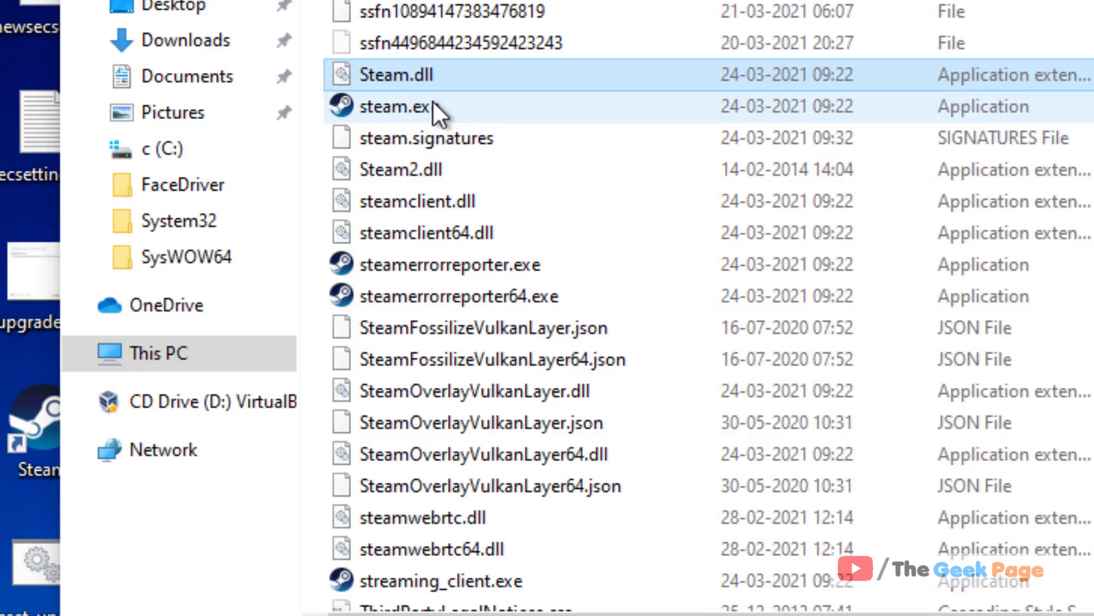
pyautogui.click(436, 105)
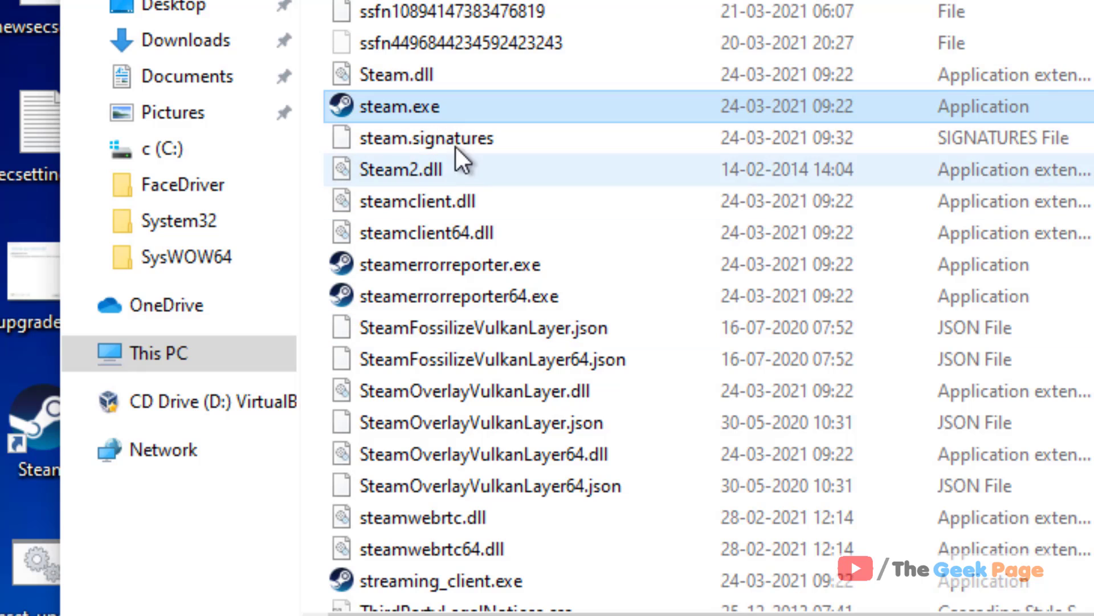
# Step: In steam.exe's Properties, enable Windows 8 compatibility mode and click OK
pyautogui.rightClick(445, 118)
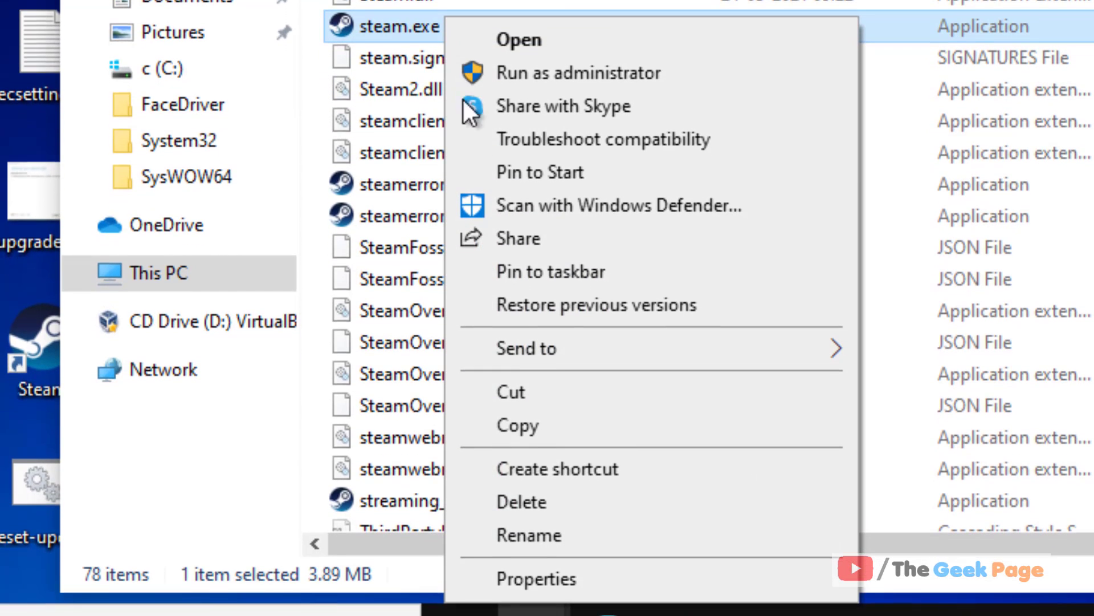
pyautogui.click(572, 584)
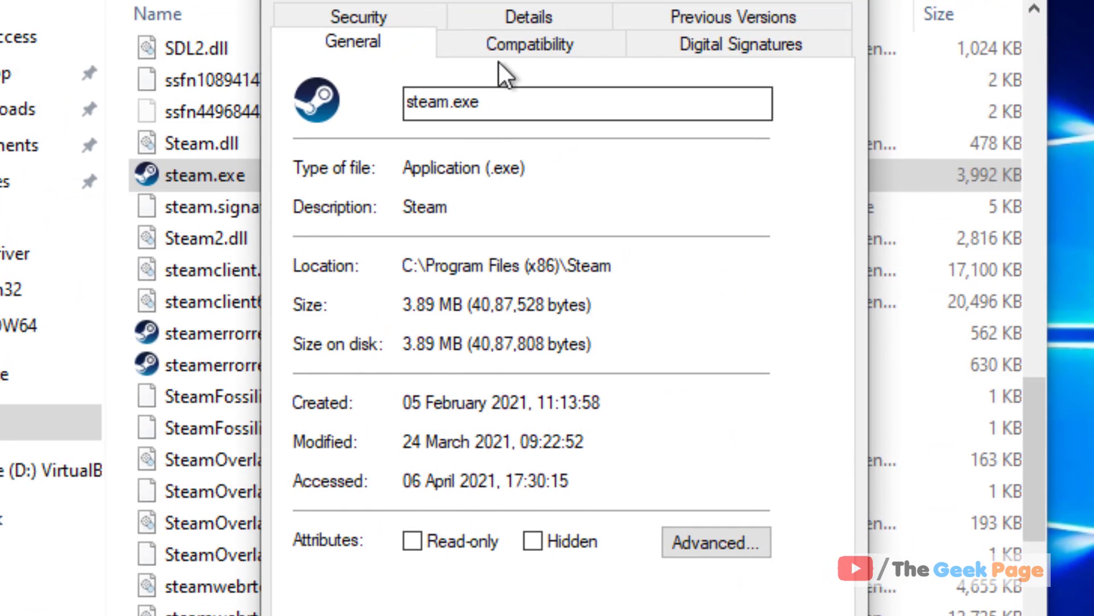
pyautogui.click(505, 48)
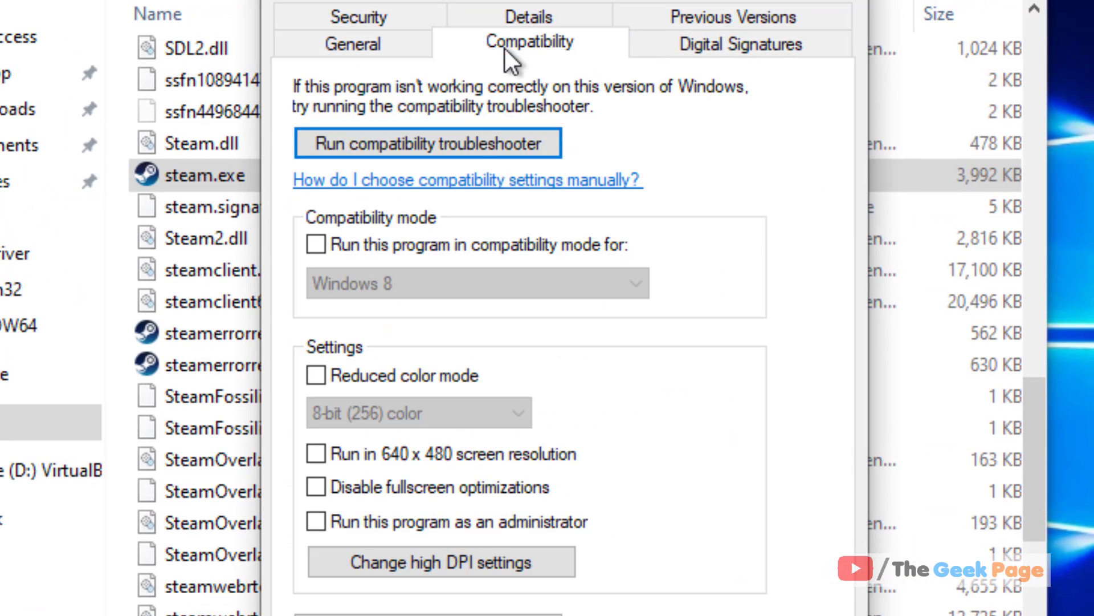
pyautogui.click(315, 244)
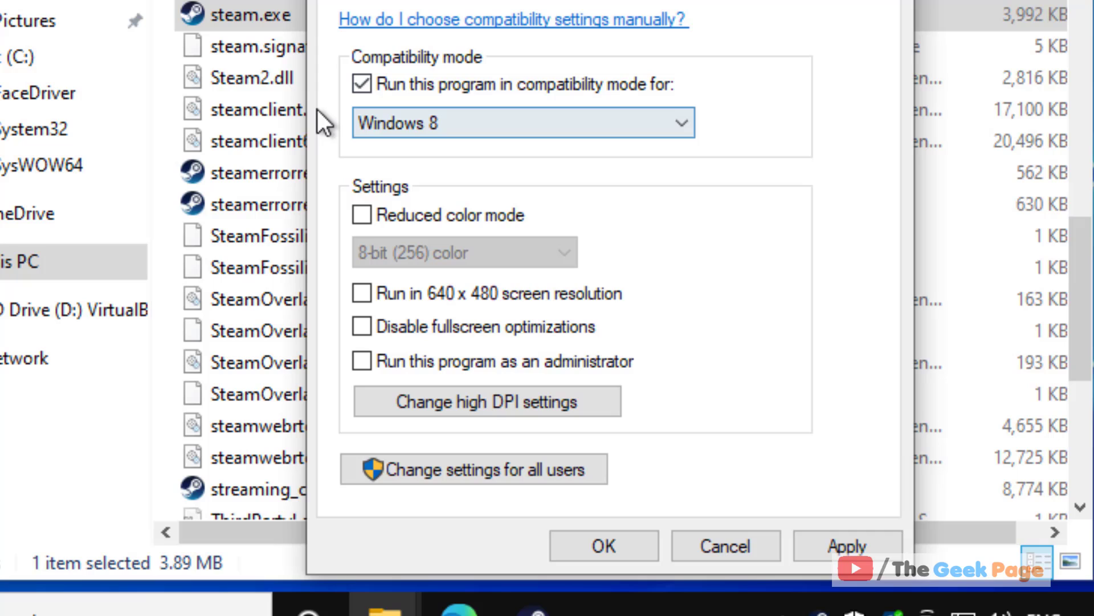
pyautogui.click(604, 545)
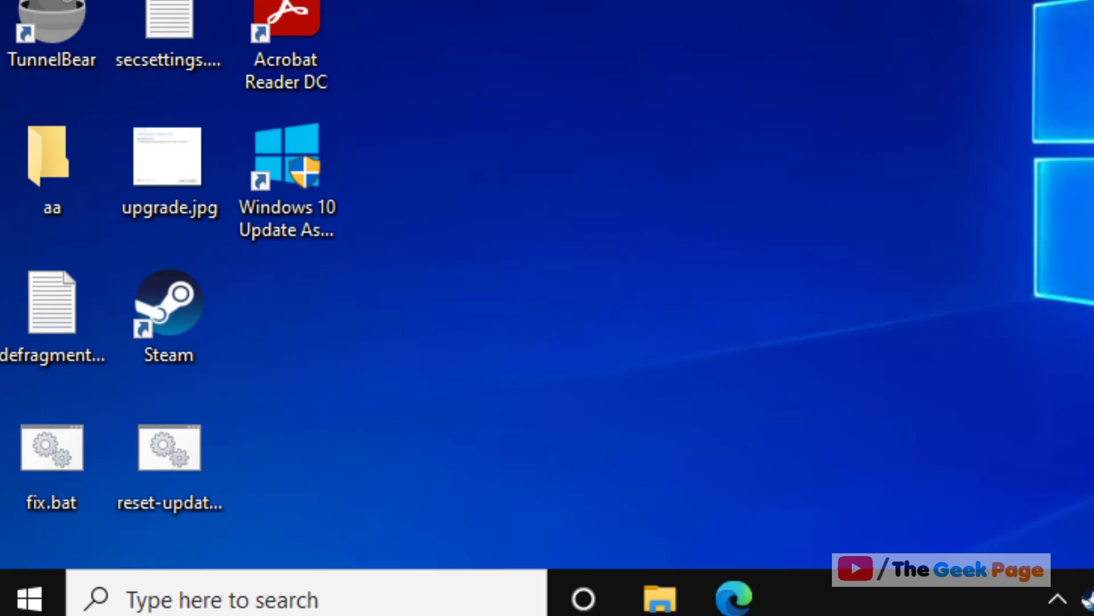
# Step: Refresh the desktop, then search %appdata% to open the AppData\Roaming folder
pyautogui.click(675, 601)
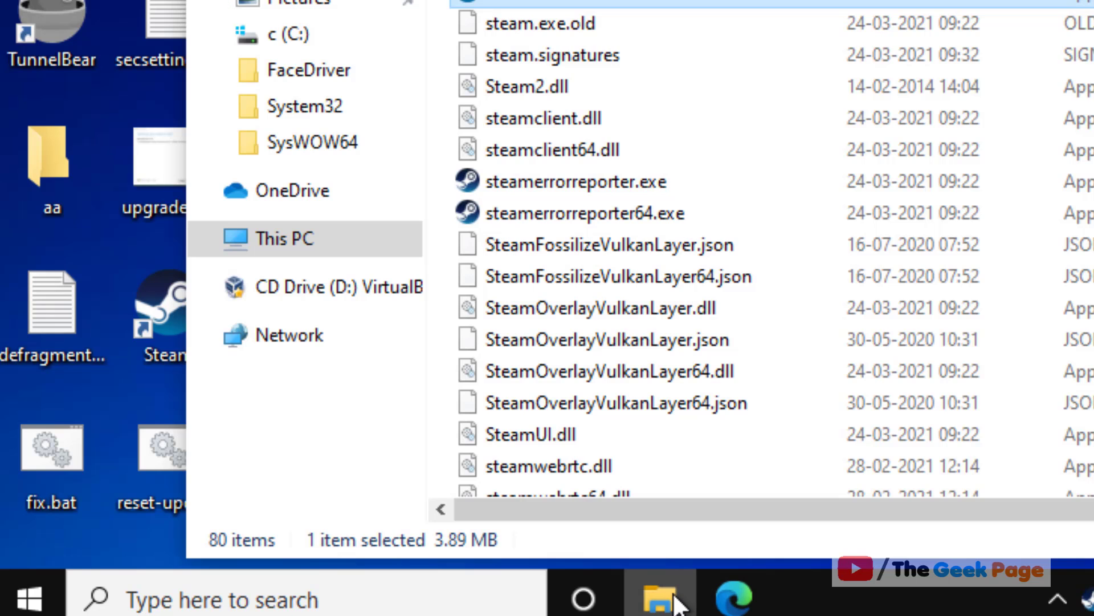
pyautogui.click(678, 601)
pyautogui.rightClick(710, 46)
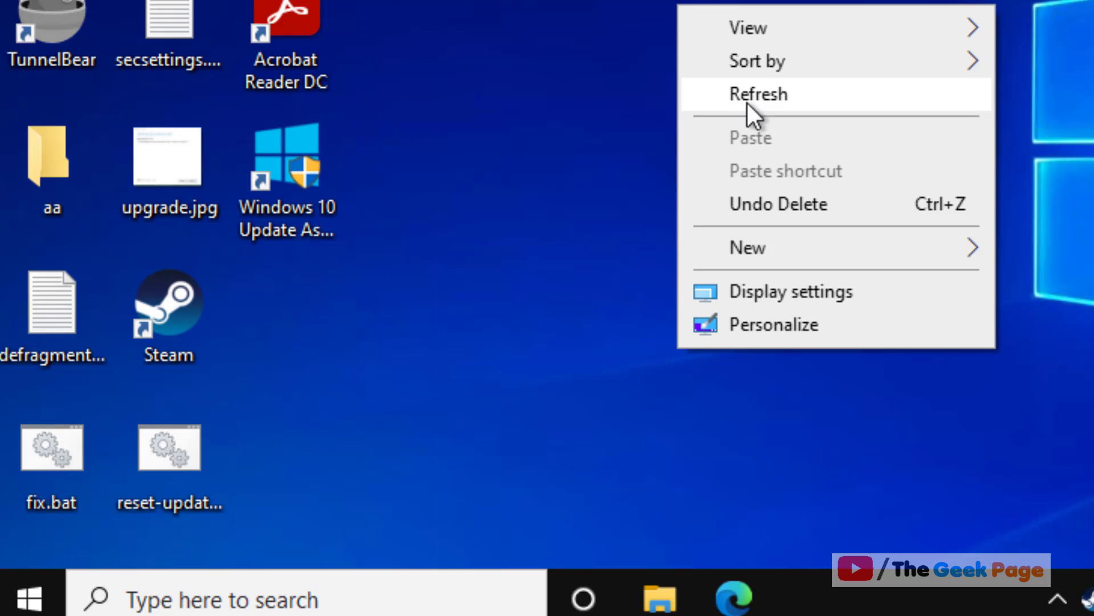
pyautogui.click(747, 103)
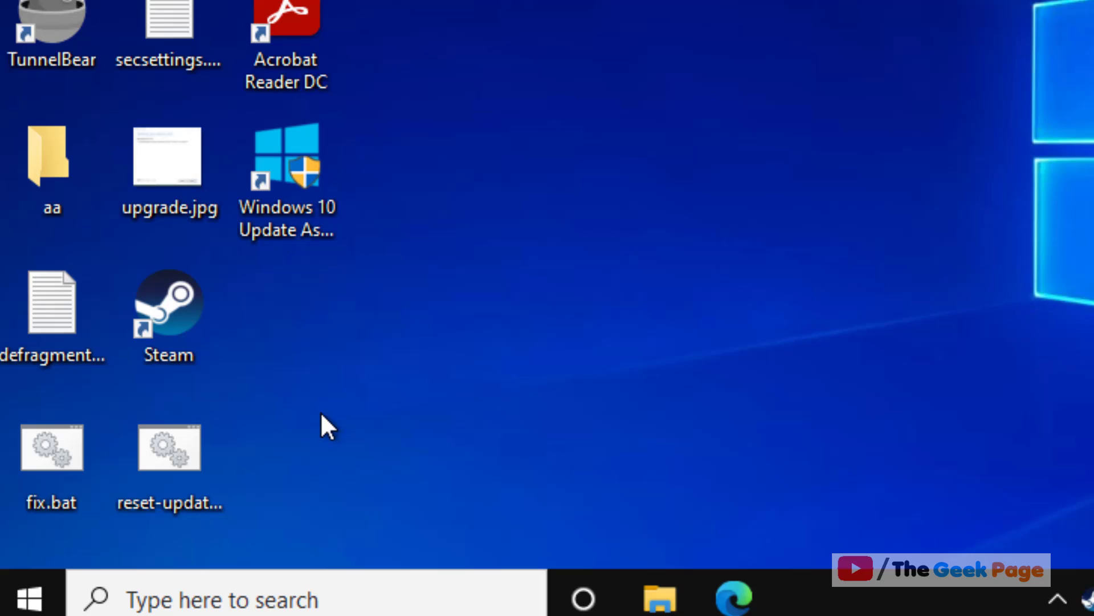
pyautogui.click(294, 577)
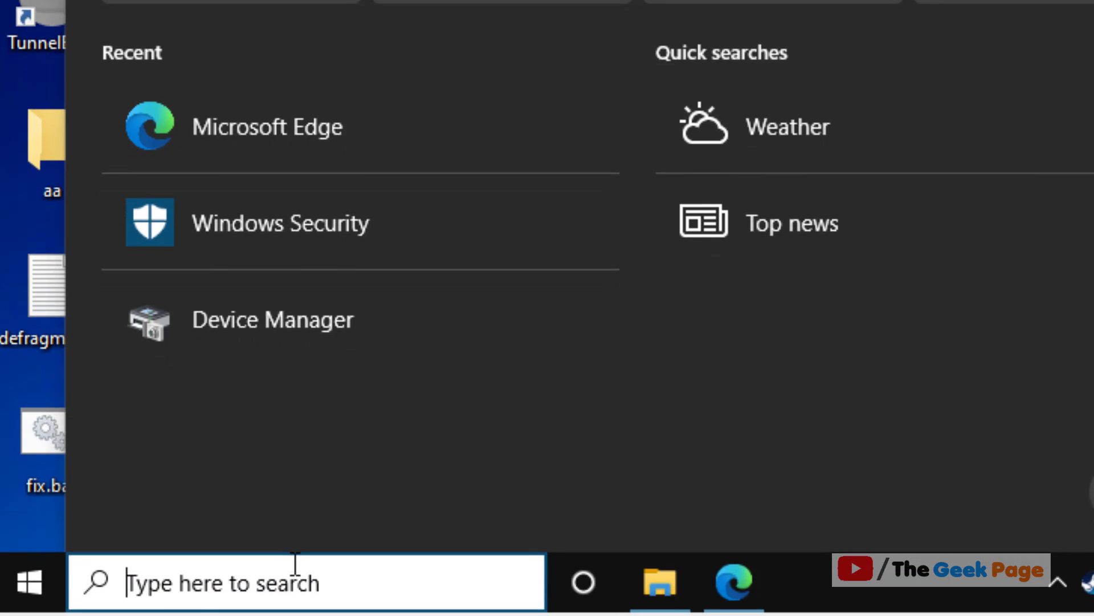
pyautogui.write('%appdata')
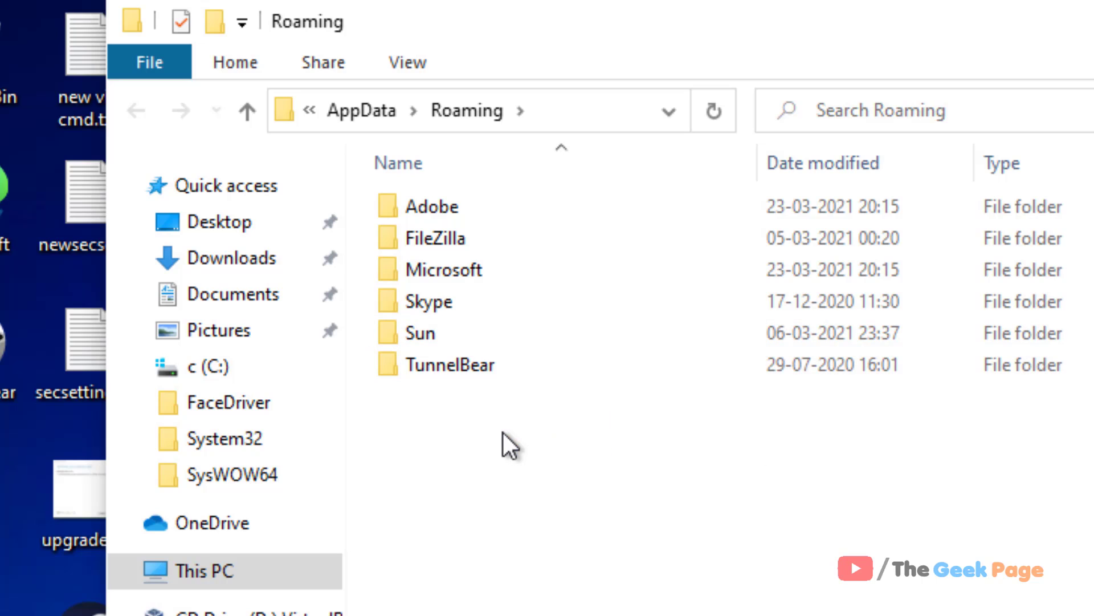
# Step: Go to AppData\Local, delete its Steam folder, and return to the desktop
pyautogui.click(362, 120)
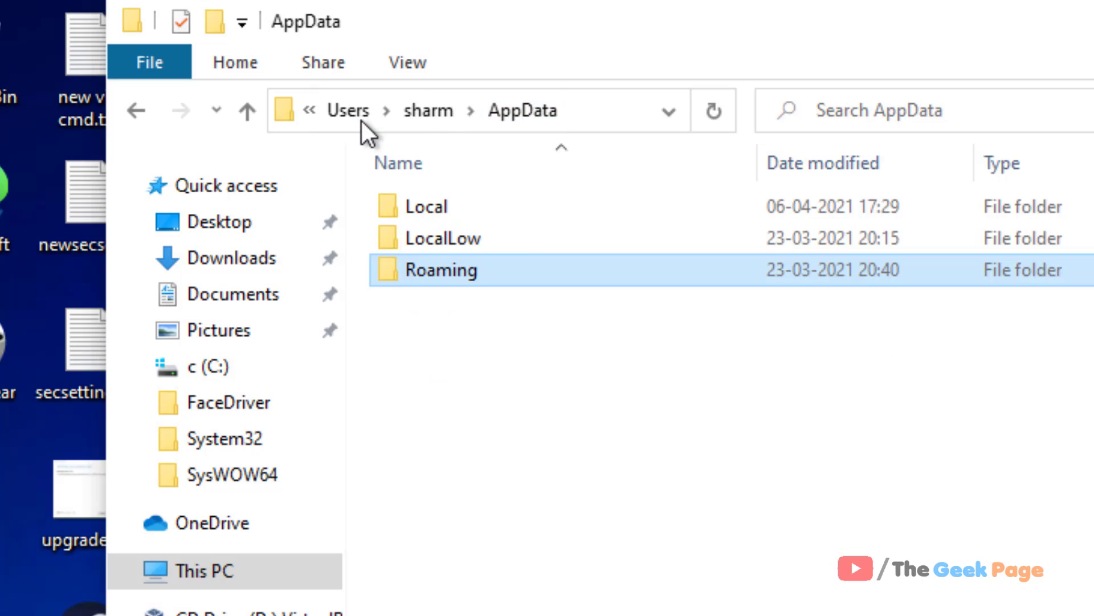
pyautogui.click(448, 212)
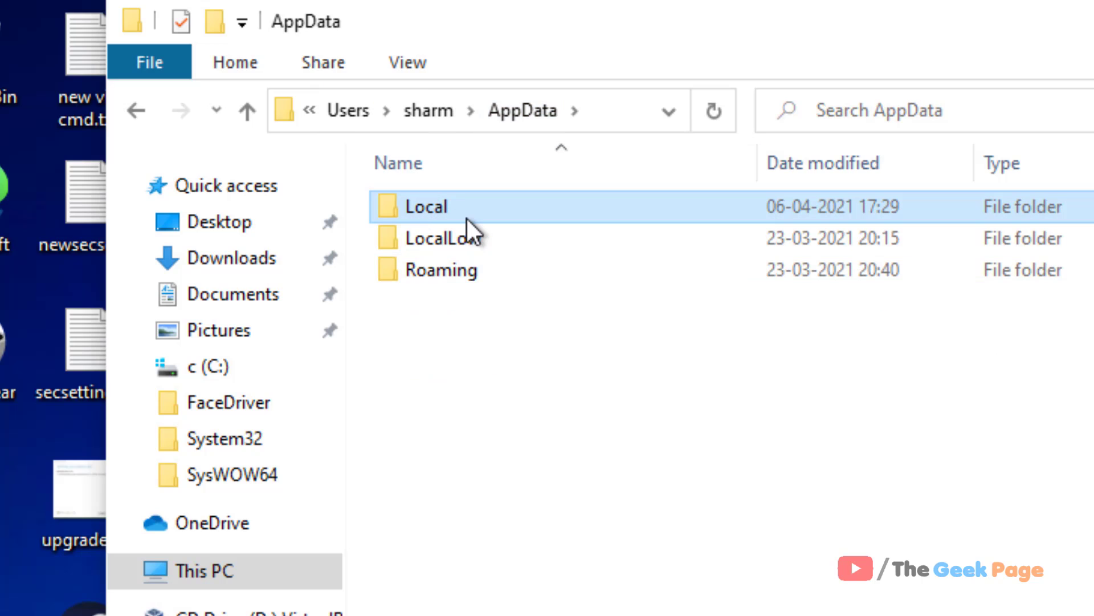
pyautogui.doubleClick(488, 213)
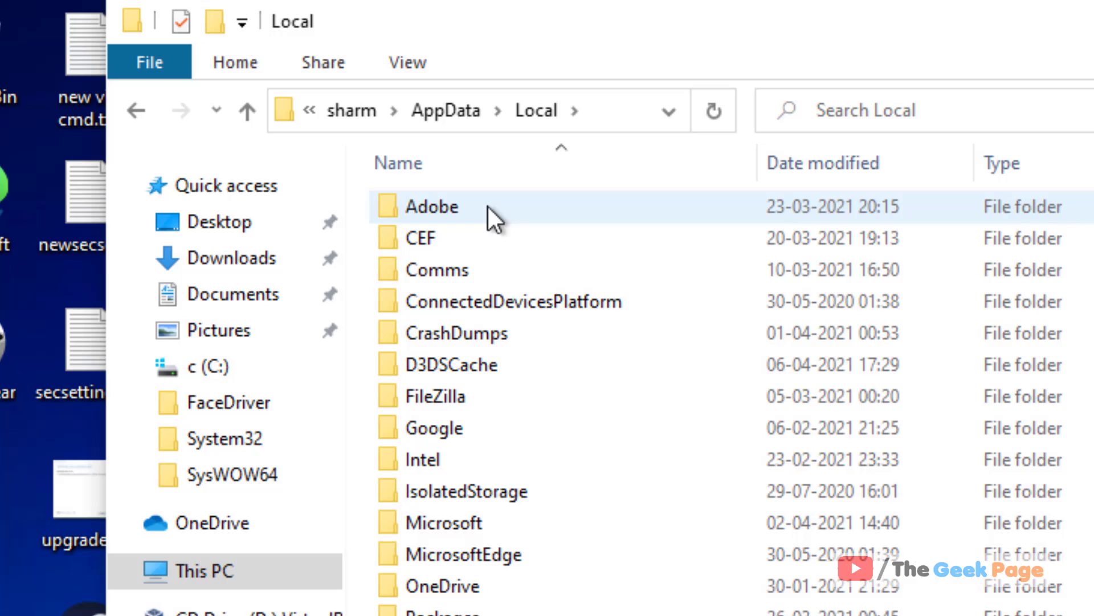
pyautogui.scroll(-1, 483, 514)
pyautogui.click(476, 506)
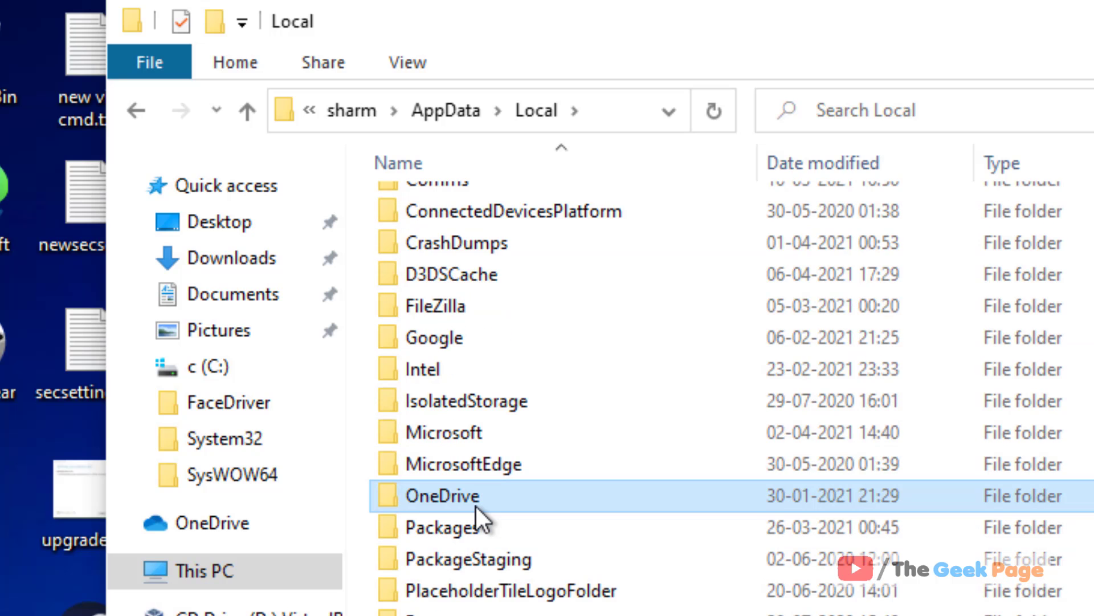
pyautogui.press('s')
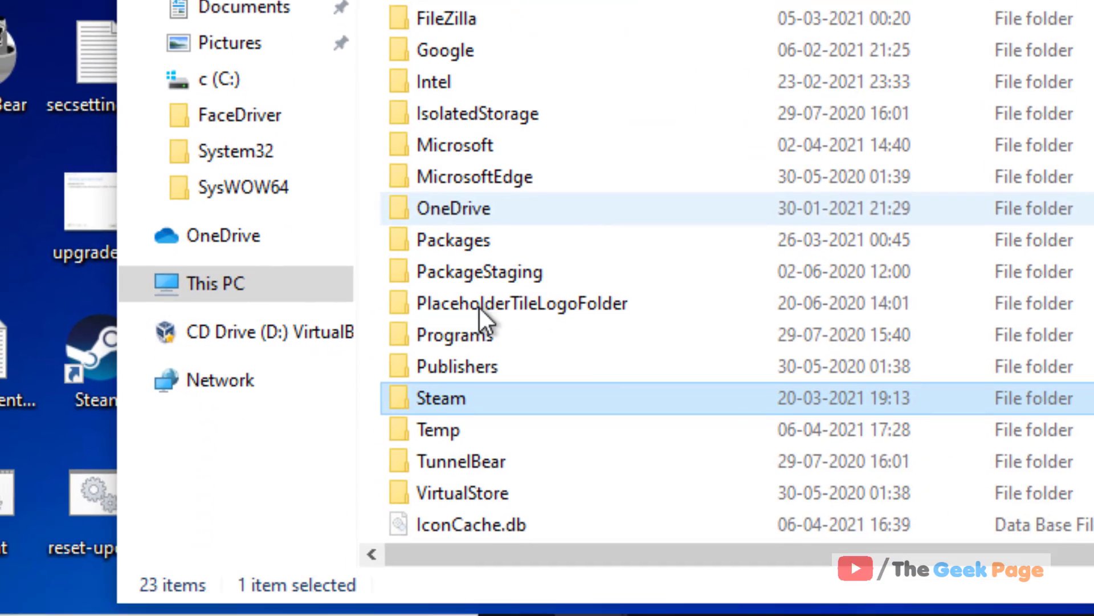
pyautogui.rightClick(467, 405)
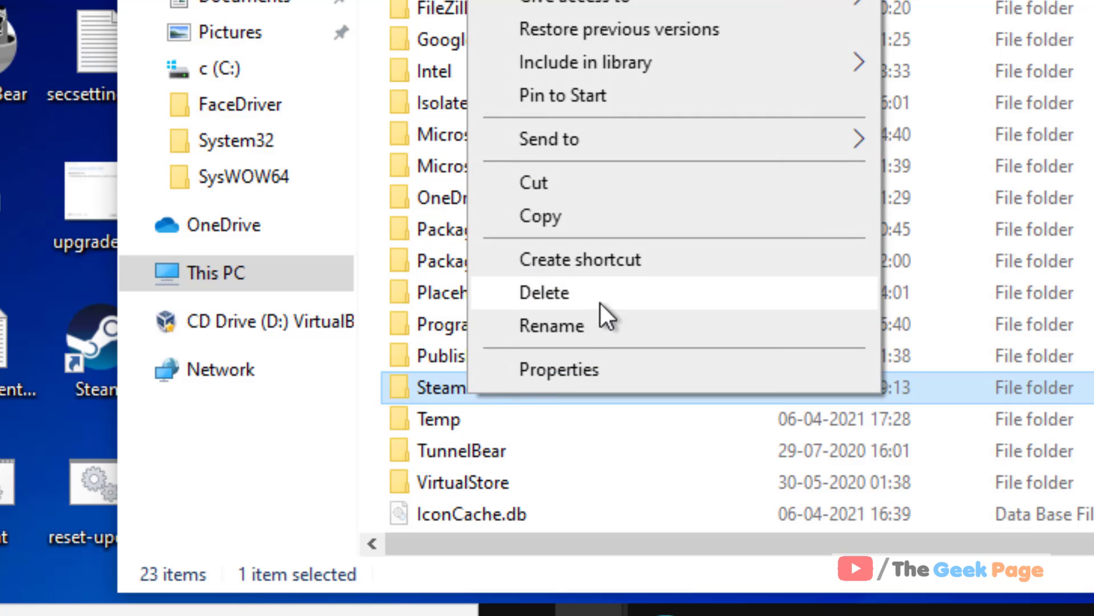
pyautogui.click(601, 303)
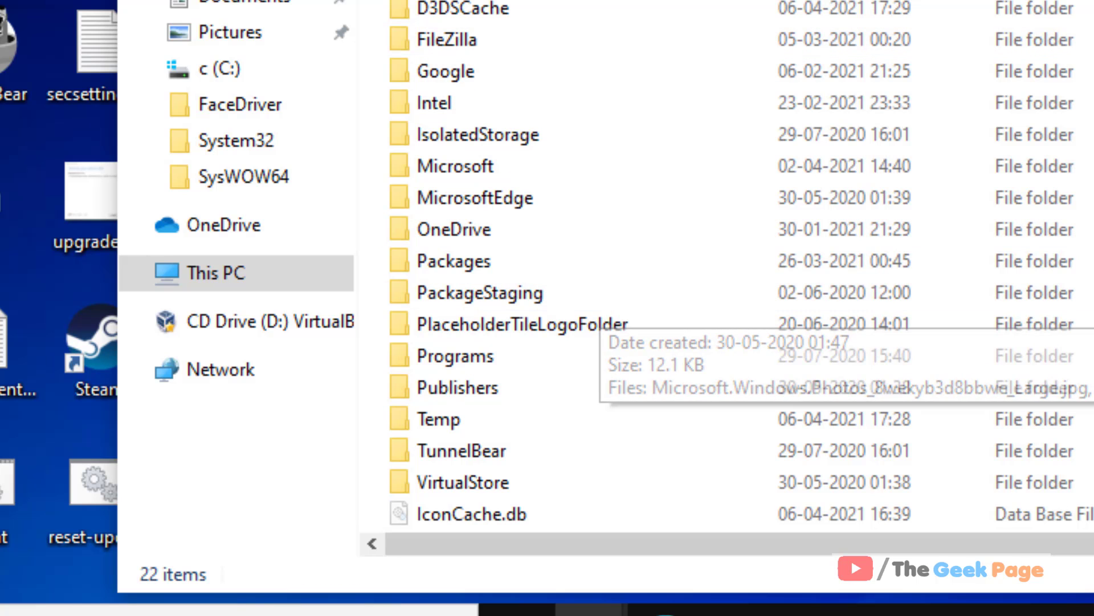
pyautogui.press('super+d')
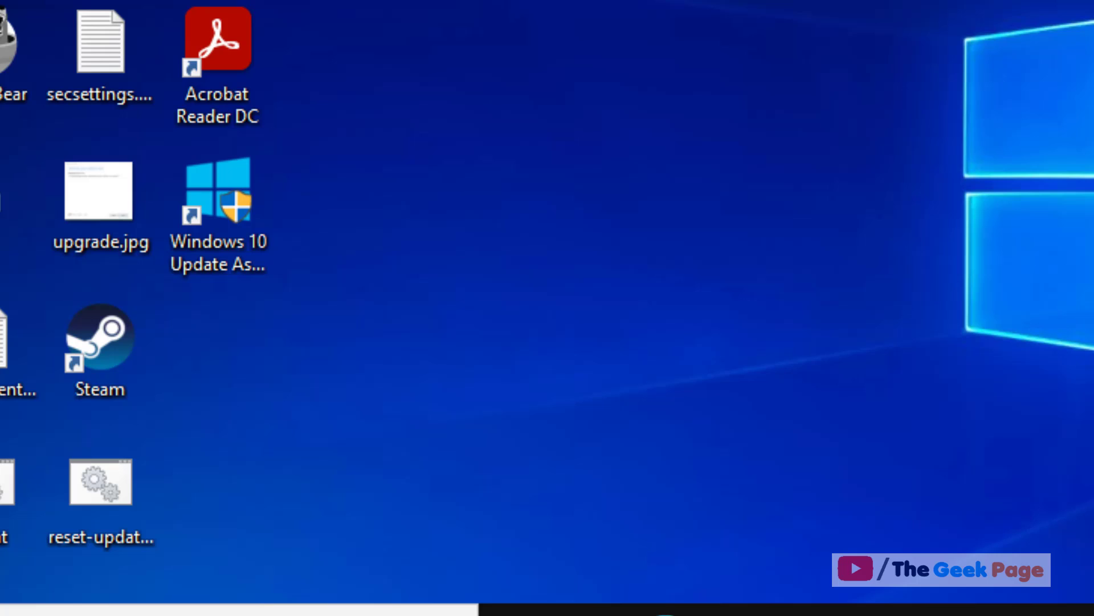